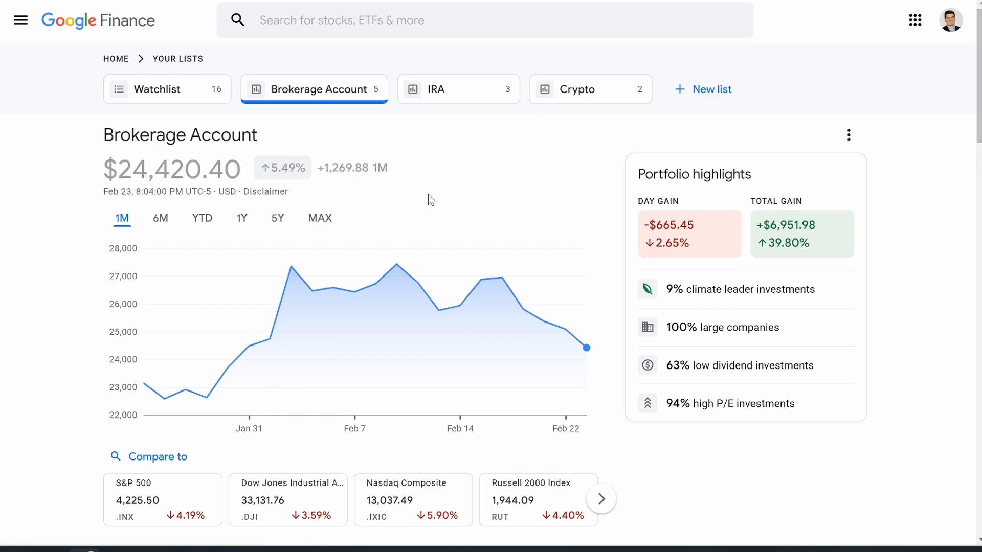
# Open Google Finance from the Google homepage's list of apps
pyautogui.click(114, 58)
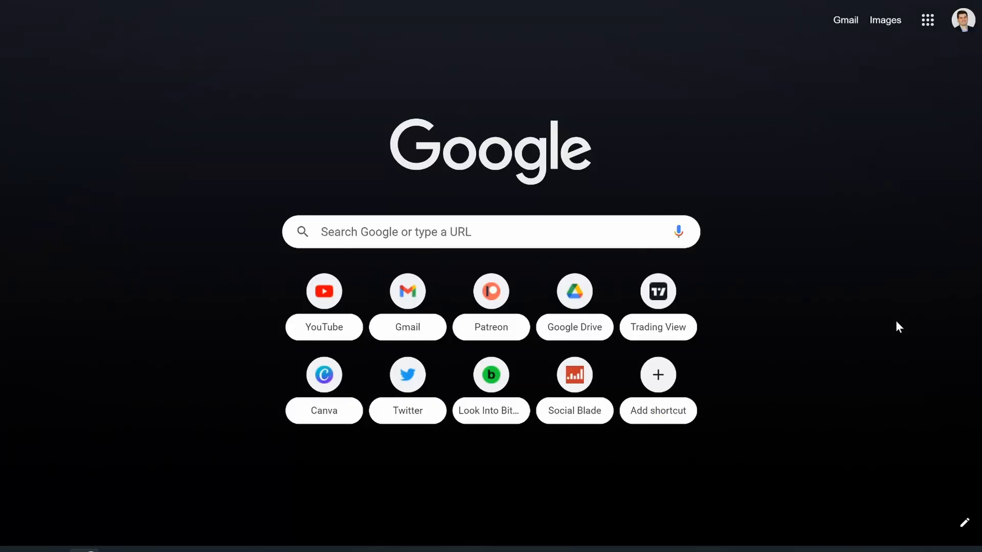
pyautogui.click(929, 32)
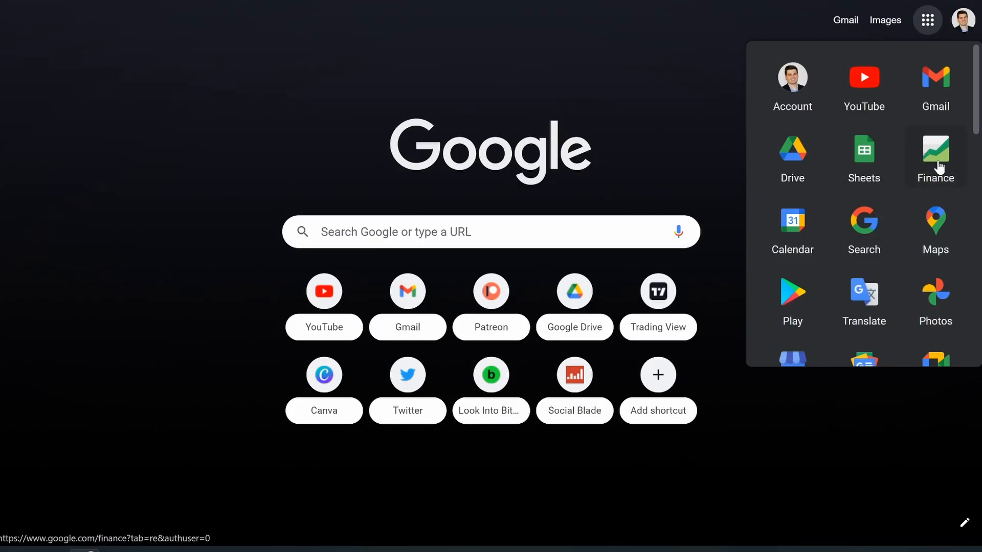
pyautogui.click(939, 151)
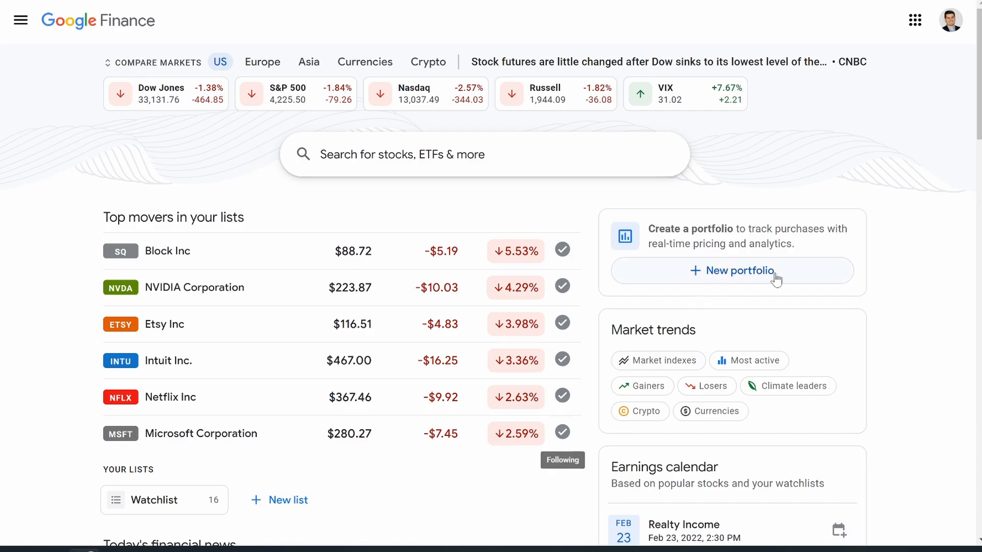
# Create a new portfolio named "Brokerage Account"
pyautogui.click(707, 276)
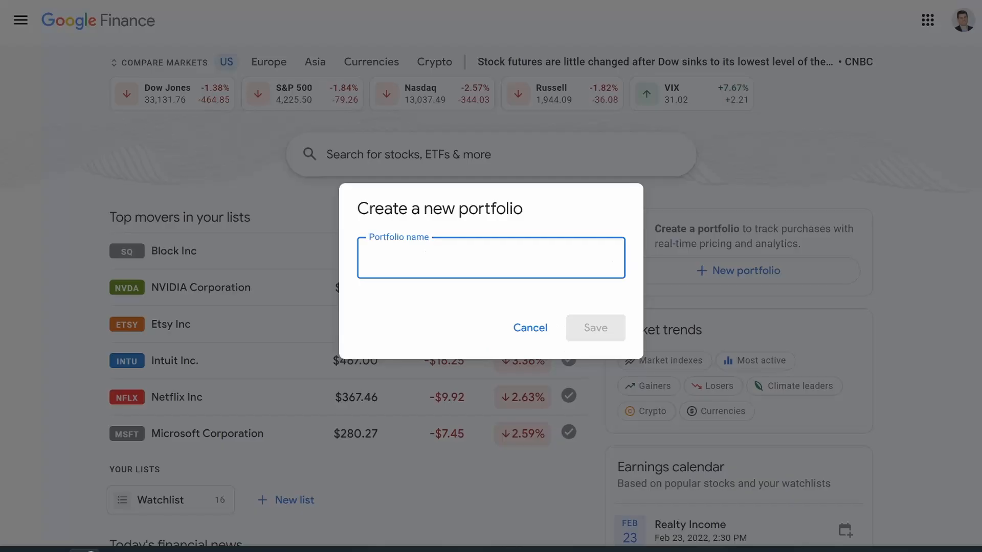
pyautogui.write('brokerage account')
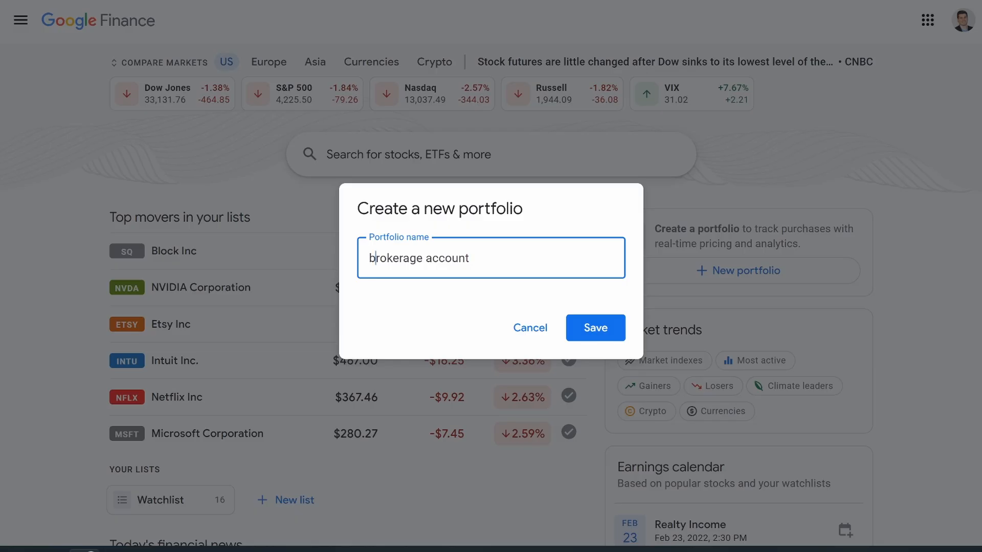
pyautogui.press('BackSpace')
pyautogui.write('B')
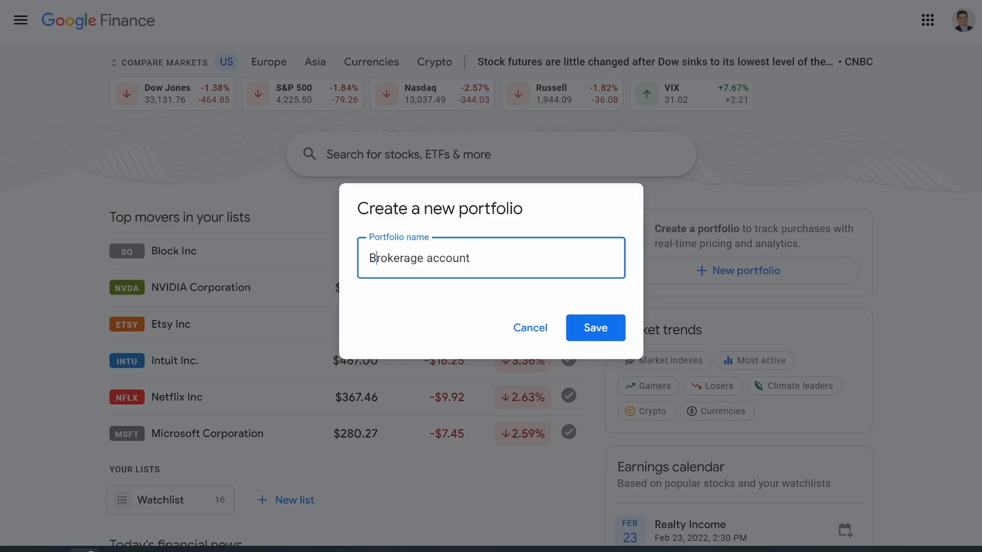
pyautogui.press('BackSpace')
pyautogui.write('A')
pyautogui.click(594, 330)
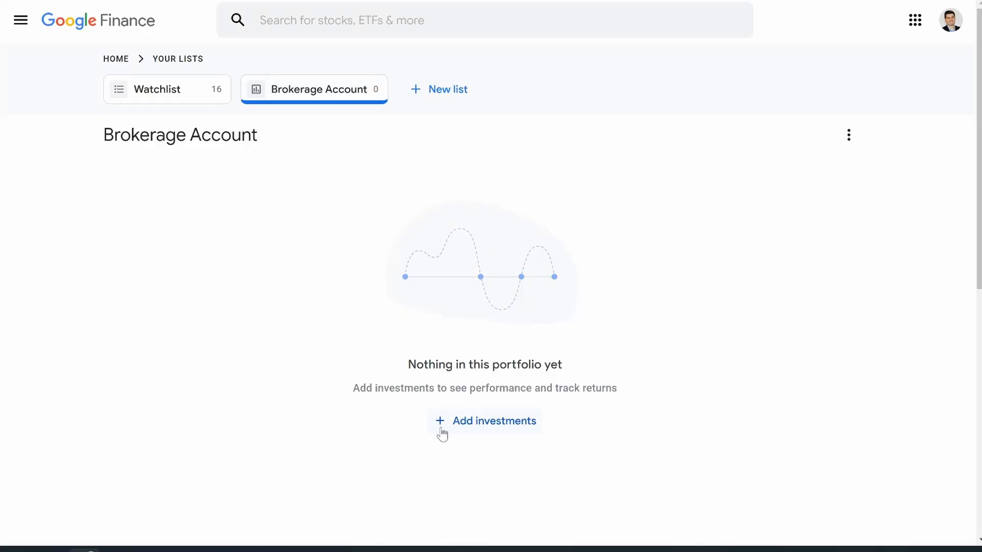
# Start adding an investment to the portfolio and choose Apple Inc (AAPL) listed on NASDAQ (US)
pyautogui.click(482, 428)
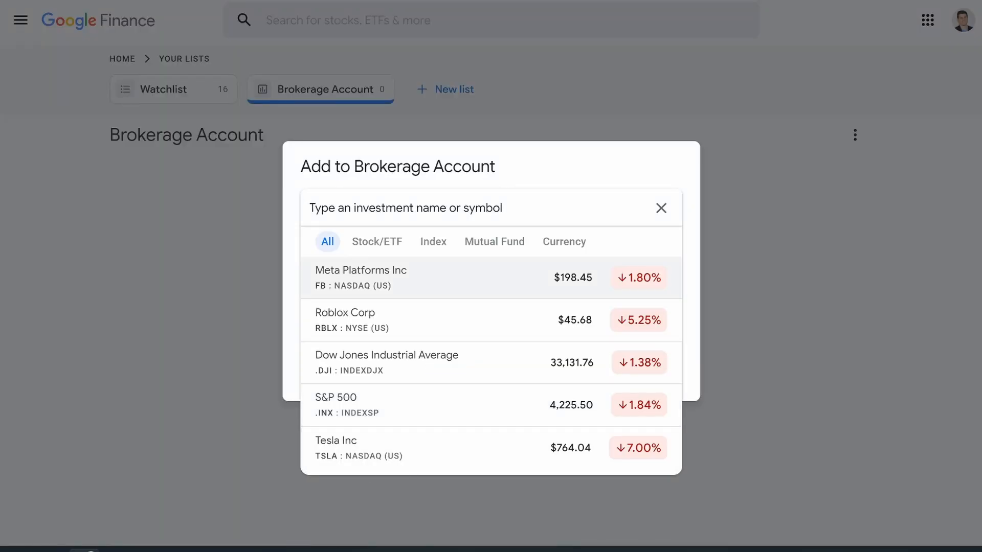
pyautogui.write('aapl')
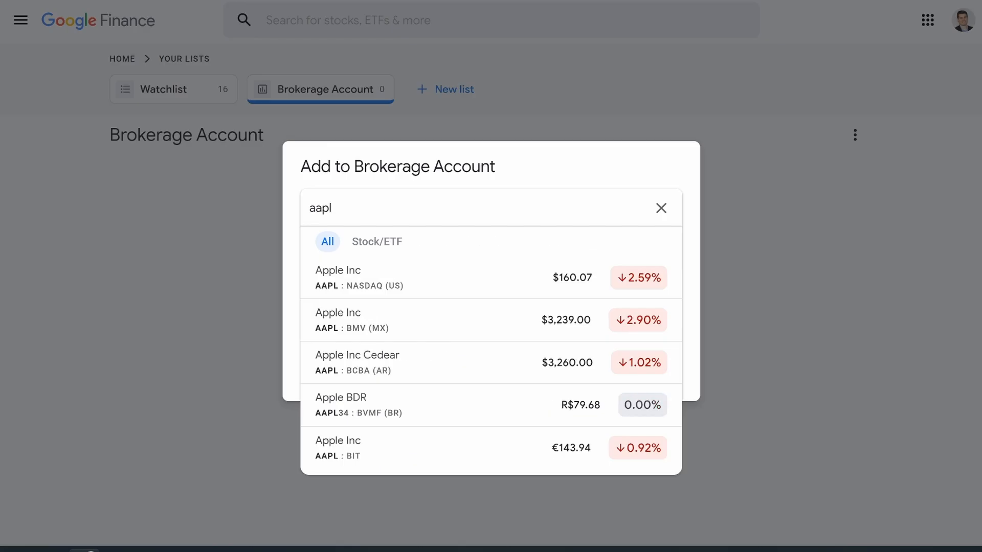
pyautogui.click(393, 280)
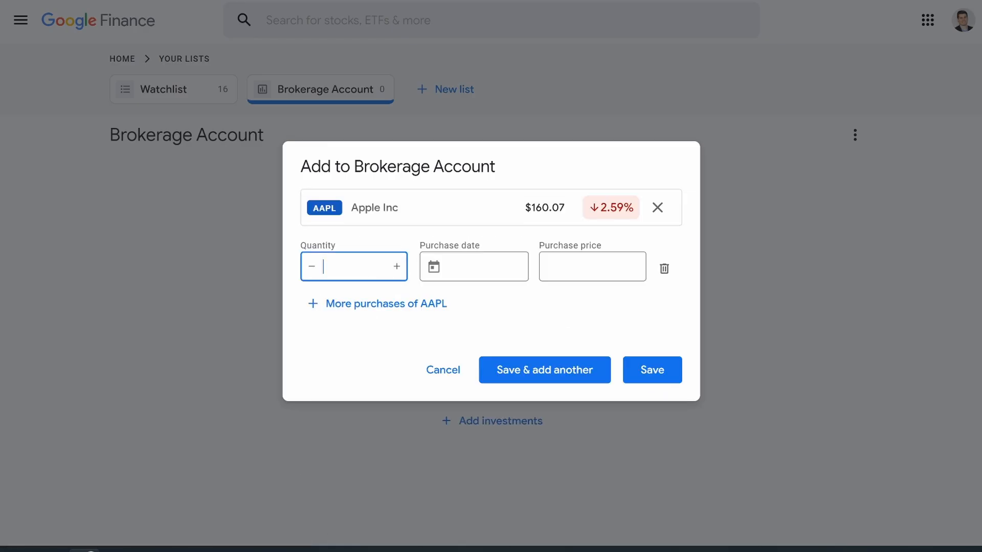
pyautogui.write('40')
pyautogui.press('Tab')
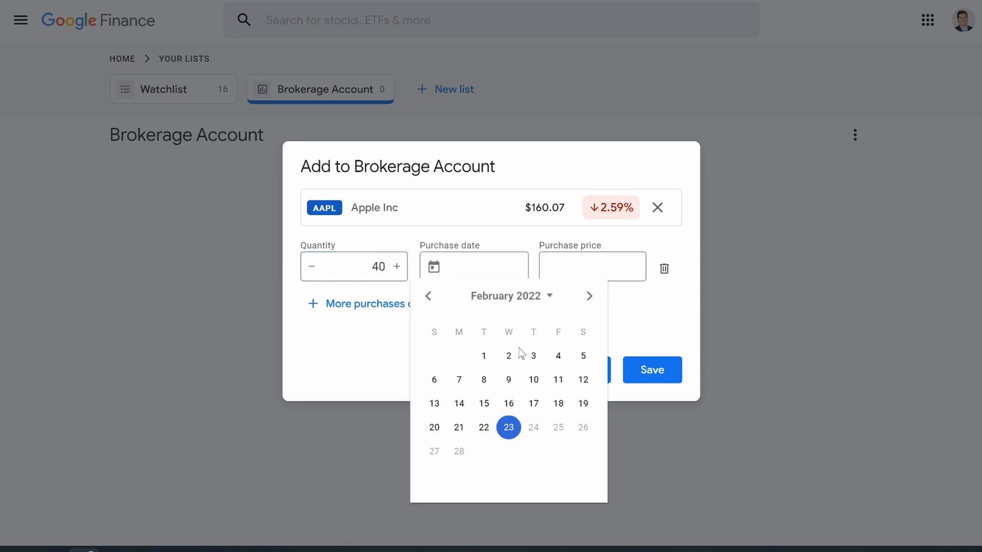
pyautogui.click(549, 299)
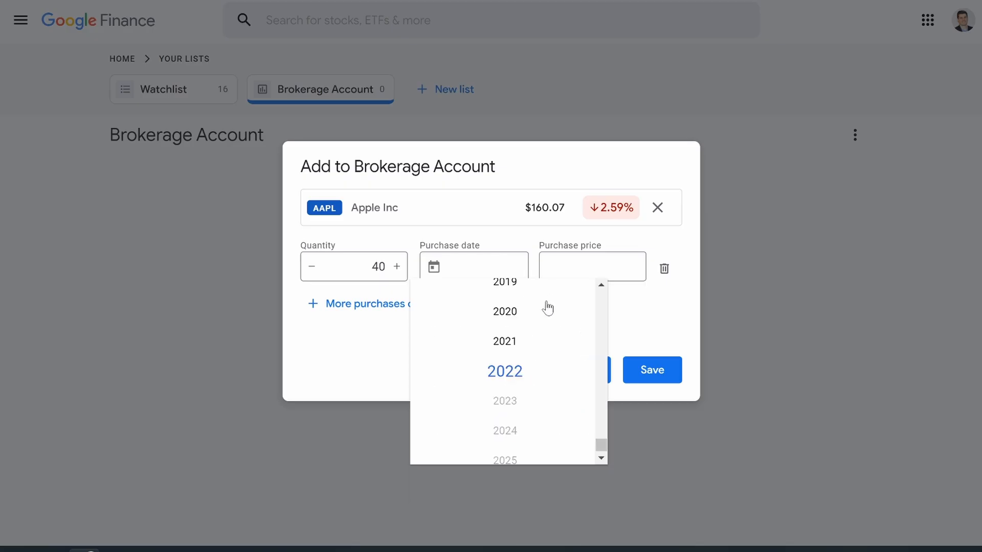
pyautogui.click(513, 313)
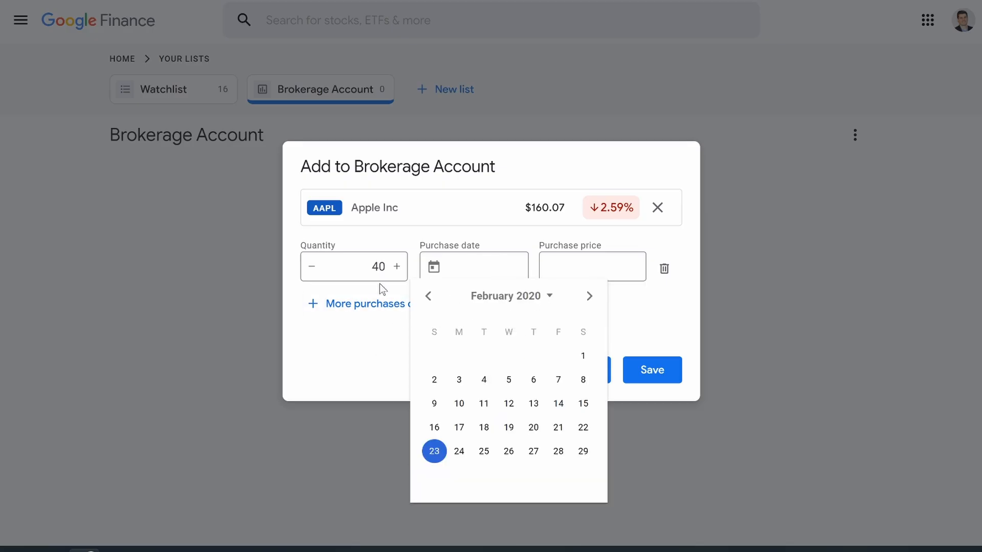
# Set the quantity of the first AAPL purchase to 10
pyautogui.click(379, 267)
pyautogui.doubleClick(379, 266)
pyautogui.write('10')
# Set the first AAPL purchase's date to 9/5/17 and its purchase price to 41
pyautogui.click(452, 269)
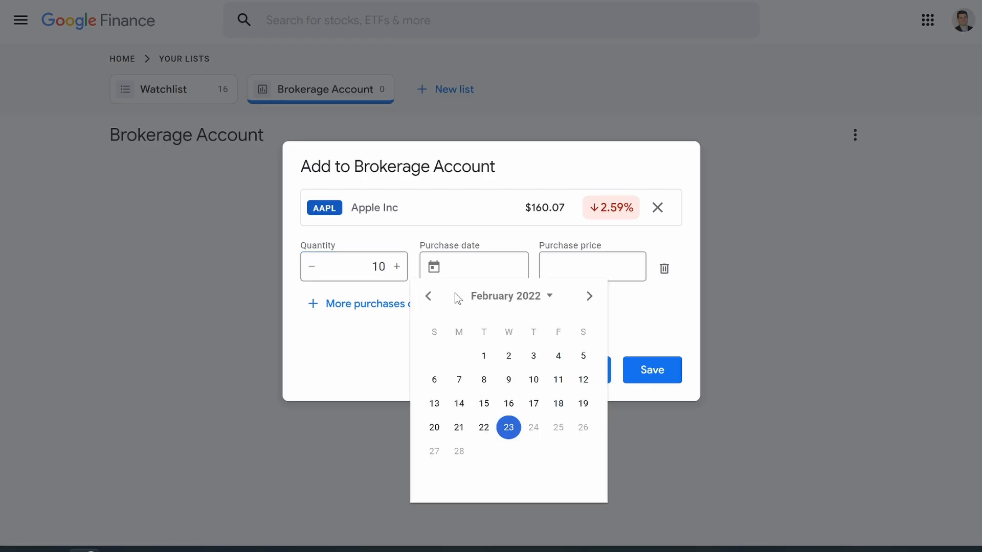
pyautogui.click(501, 299)
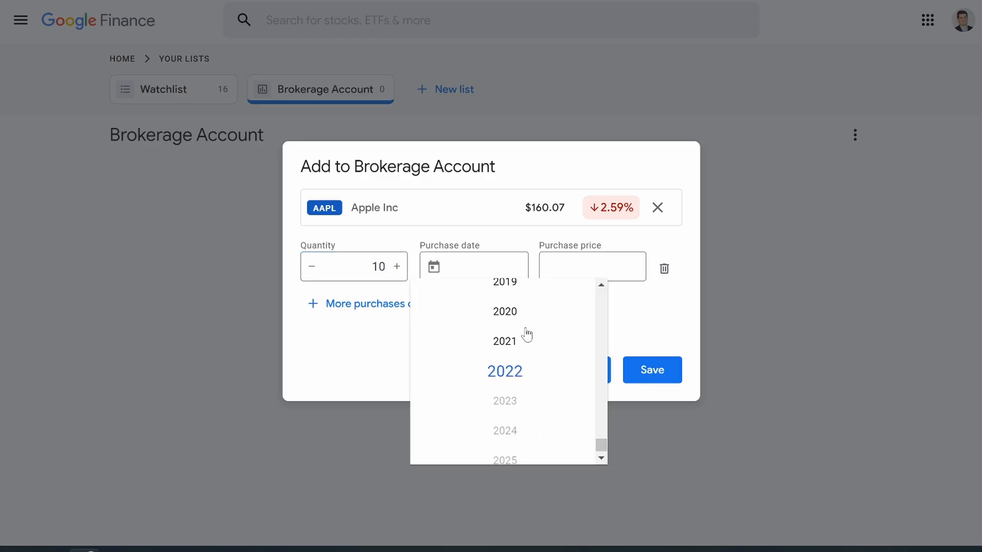
pyautogui.click(512, 285)
pyautogui.click(551, 293)
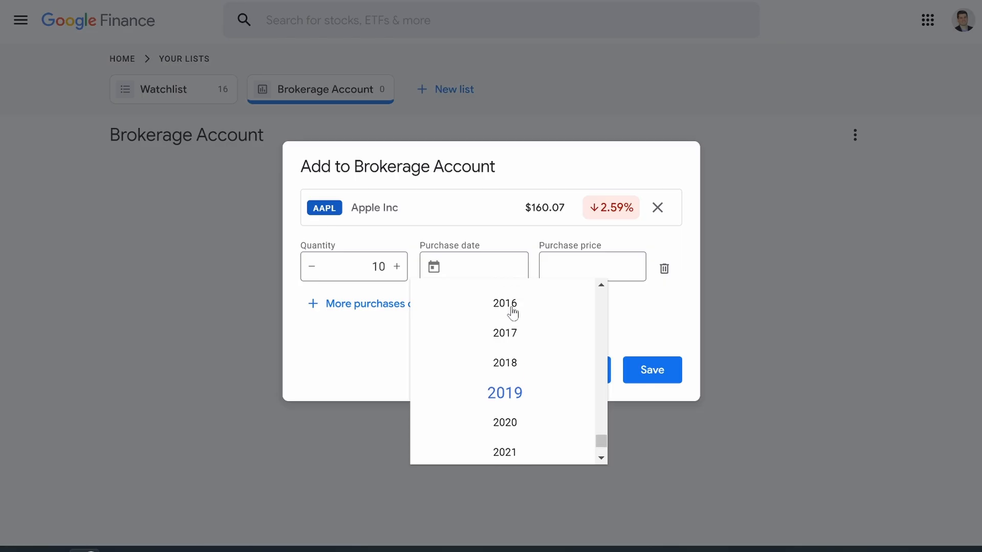
pyautogui.click(508, 338)
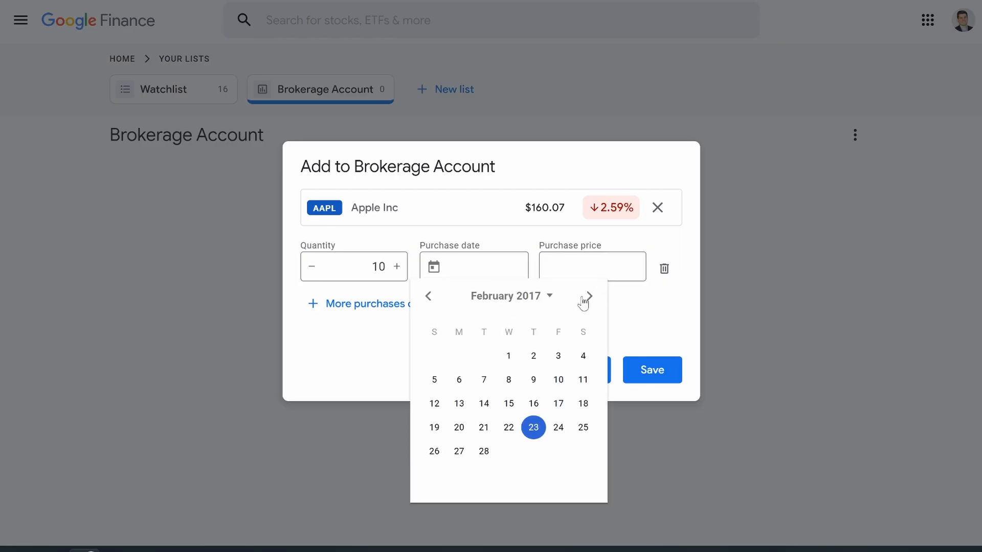
pyautogui.click(588, 298)
pyautogui.click(588, 299)
pyautogui.click(588, 299)
pyautogui.click(588, 300)
pyautogui.click(588, 299)
pyautogui.click(588, 299)
pyautogui.click(588, 299)
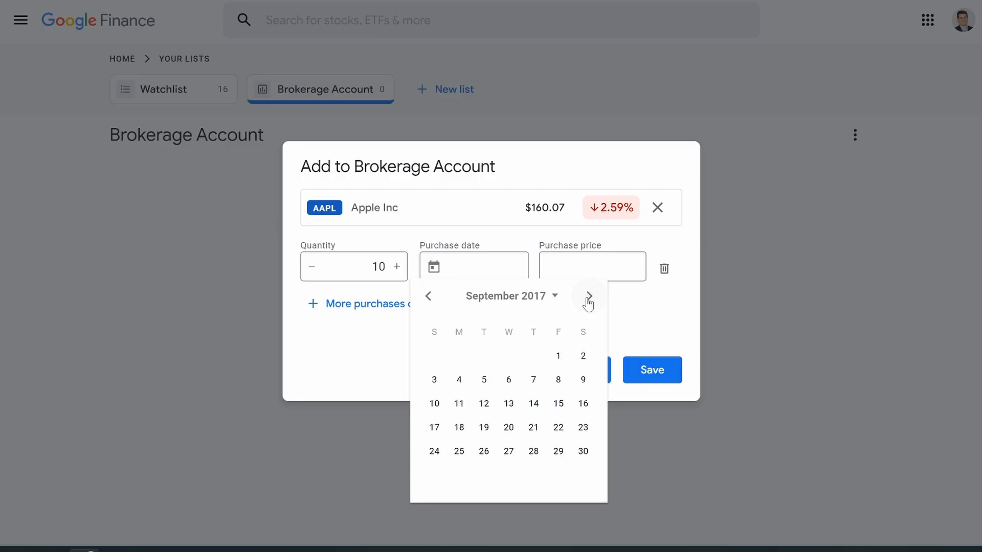
pyautogui.click(484, 379)
pyautogui.click(572, 276)
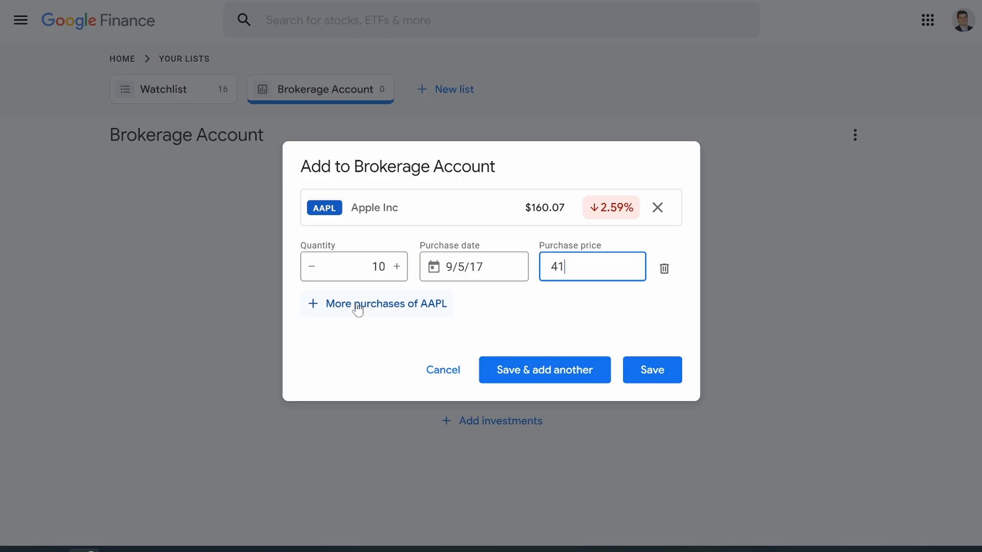
# Add a second AAPL purchase with quantity 10 and purchase date 2/19/20
pyautogui.click(406, 307)
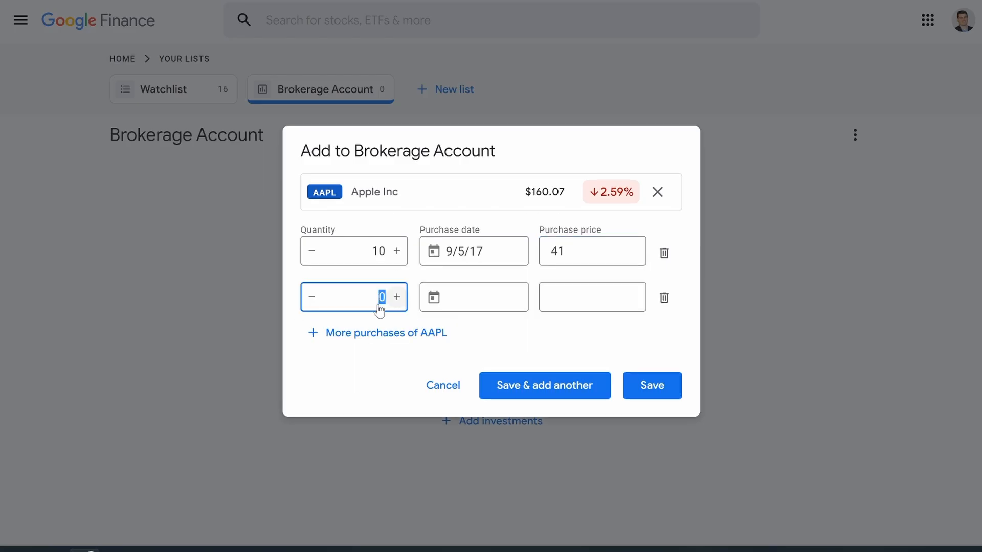
pyautogui.write('10')
pyautogui.press('Tab')
pyautogui.click(541, 330)
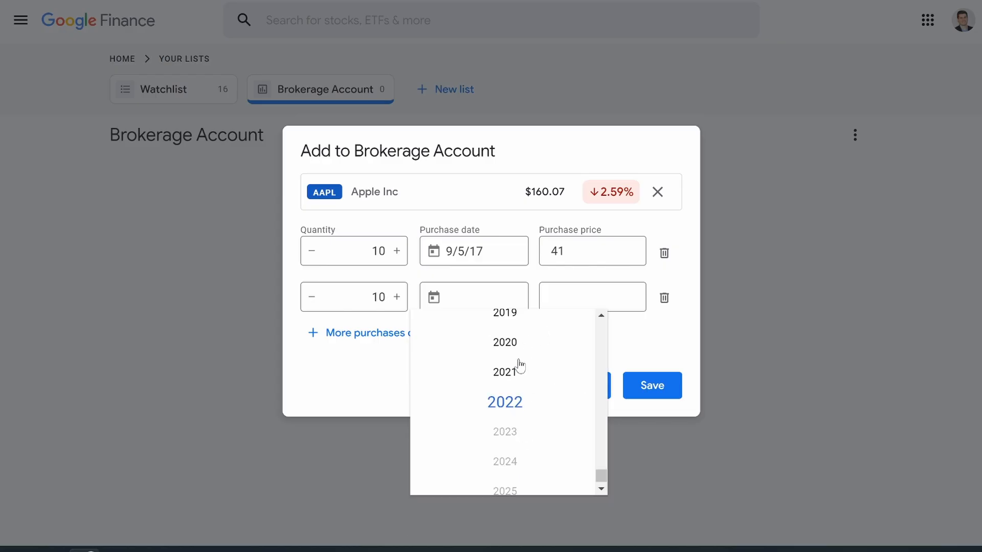
pyautogui.click(509, 341)
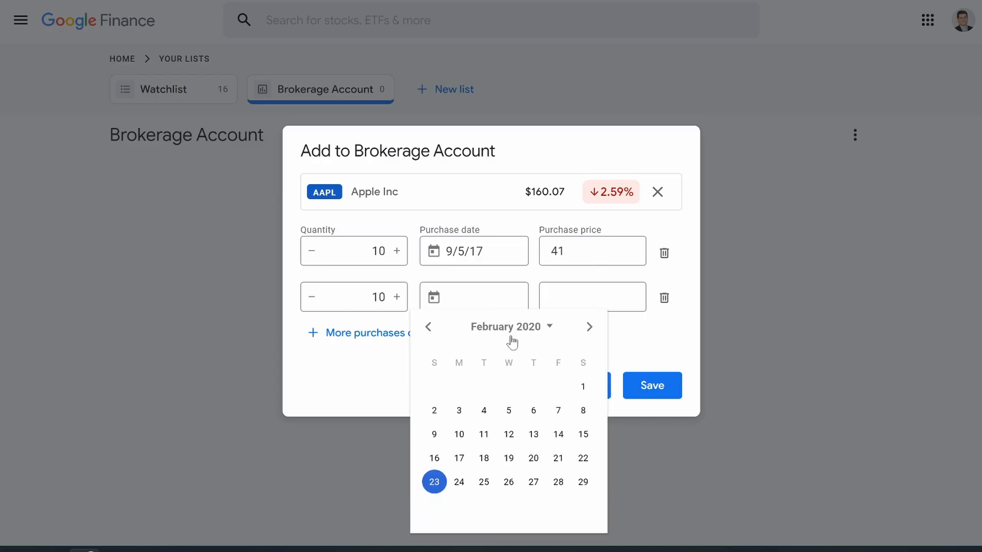
pyautogui.click(509, 458)
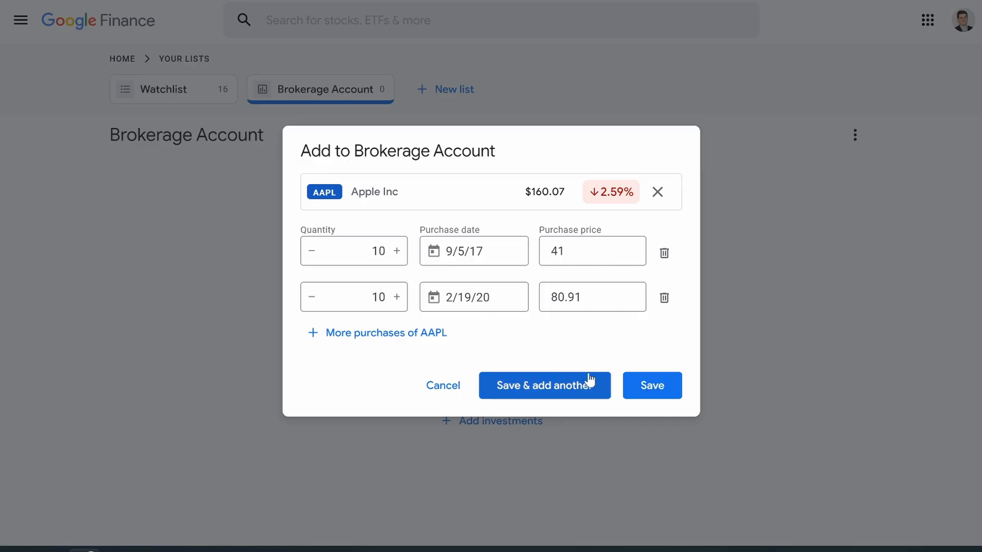
pyautogui.click(588, 297)
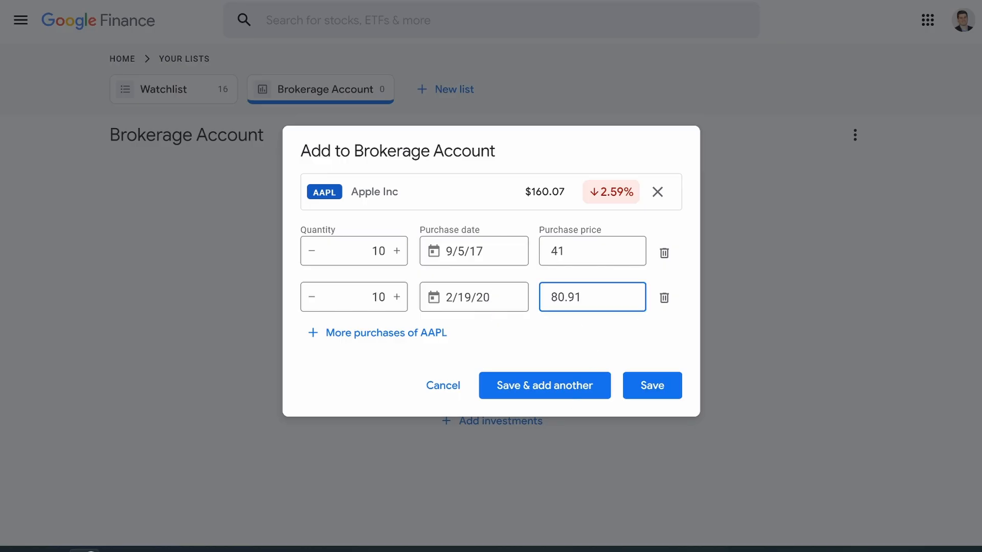
# Add a third AAPL purchase with quantity 10 and purchase date 4/14/21
pyautogui.click(373, 334)
pyautogui.write('10')
pyautogui.click(433, 320)
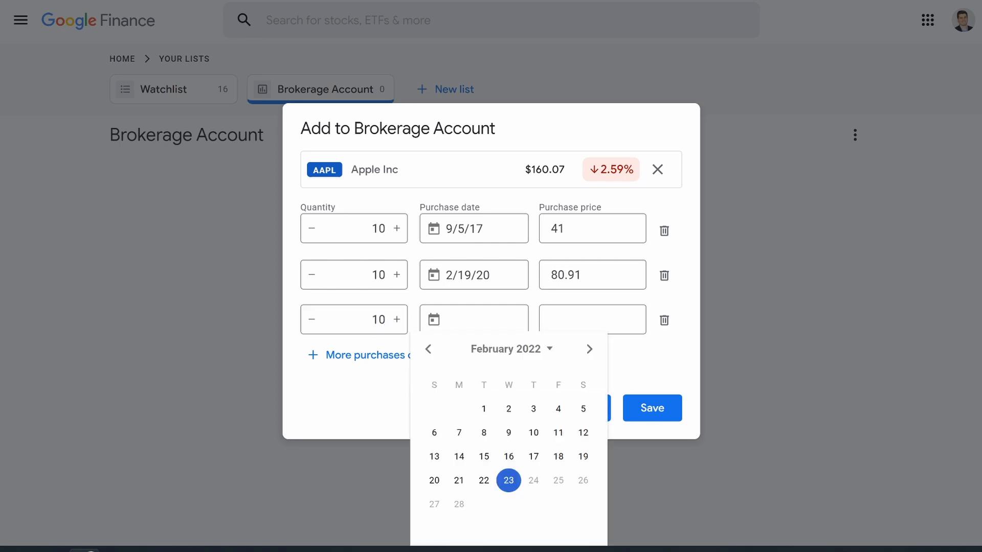
pyautogui.click(508, 358)
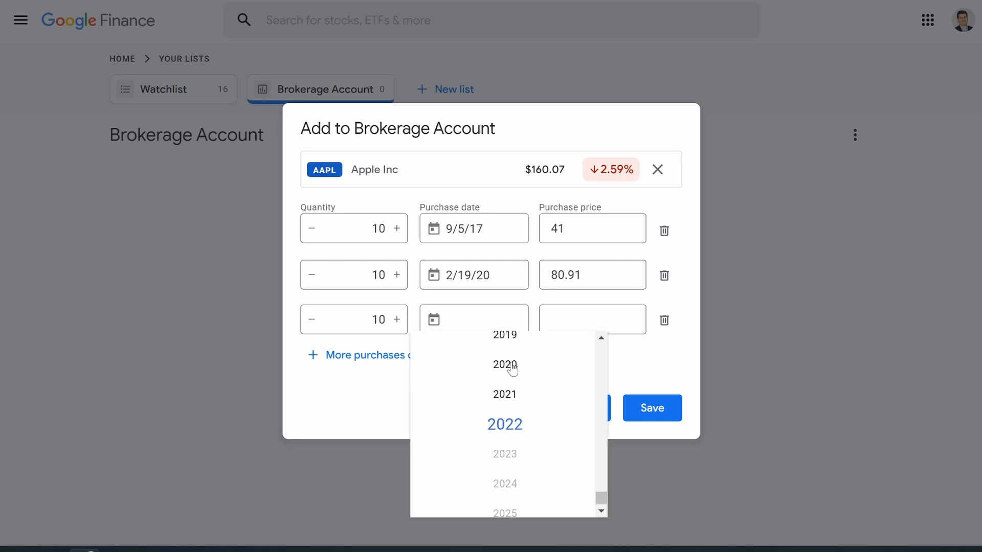
pyautogui.click(501, 393)
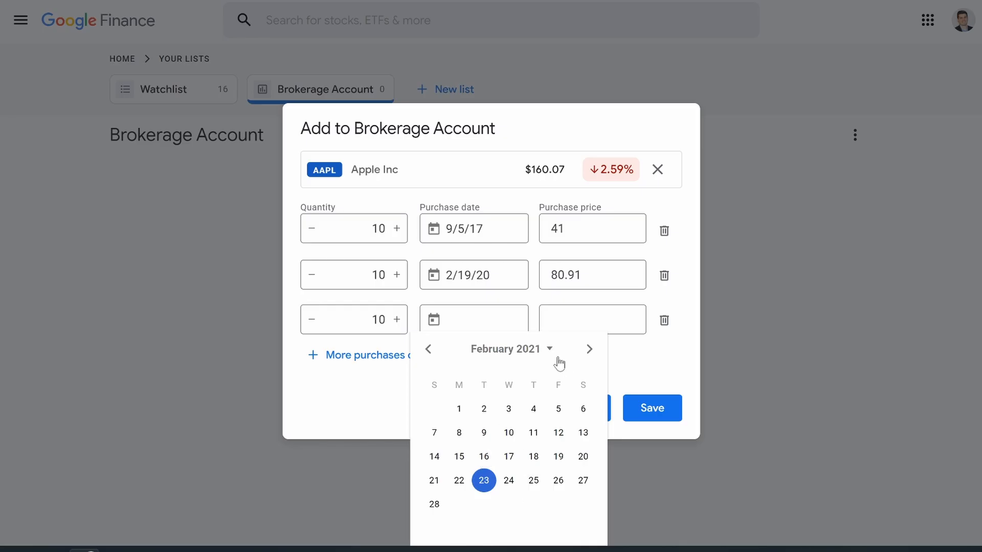
pyautogui.click(590, 352)
pyautogui.click(590, 352)
pyautogui.click(509, 456)
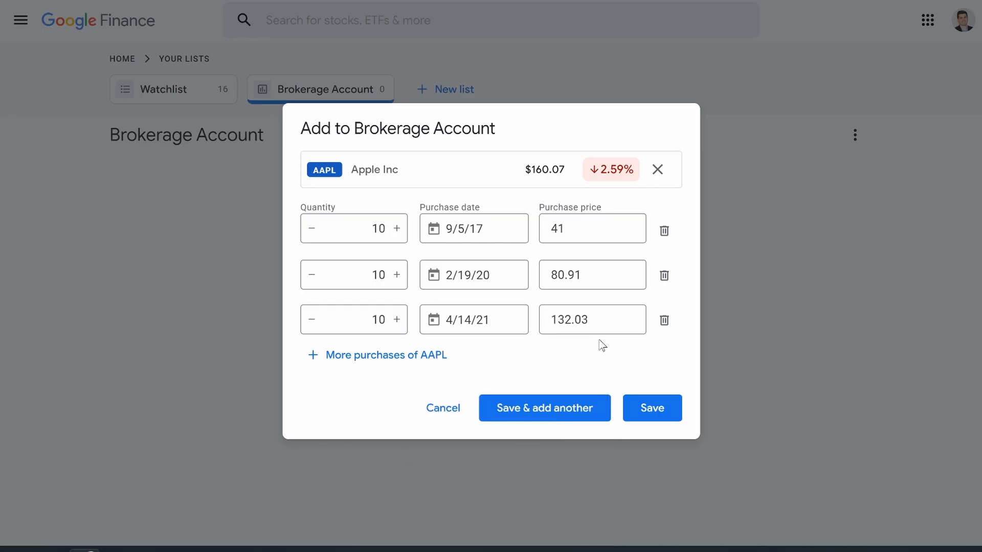
# Add a fourth AAPL purchase with quantity 10 and purchase date 2/2/22
pyautogui.click(341, 354)
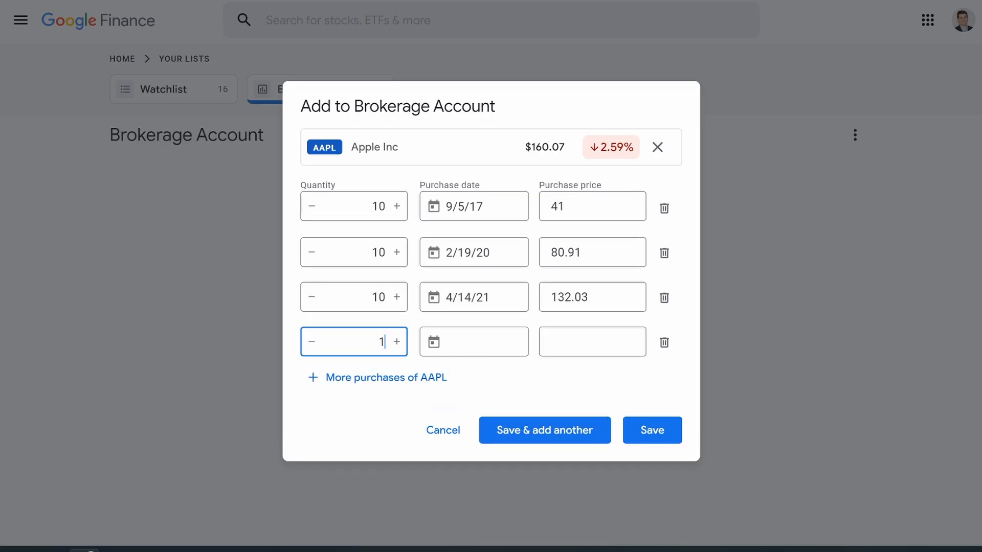
pyautogui.write('0')
pyautogui.click(500, 347)
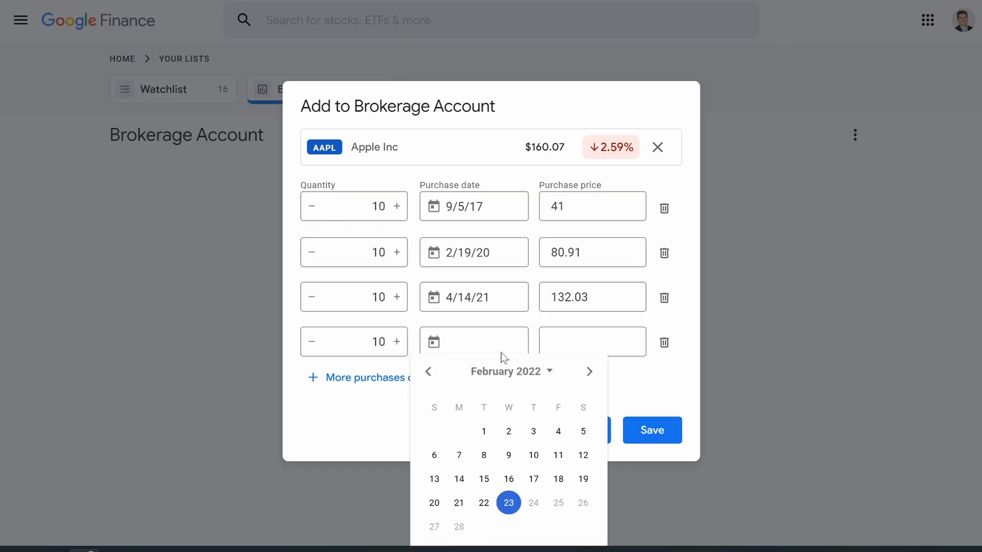
pyautogui.click(509, 432)
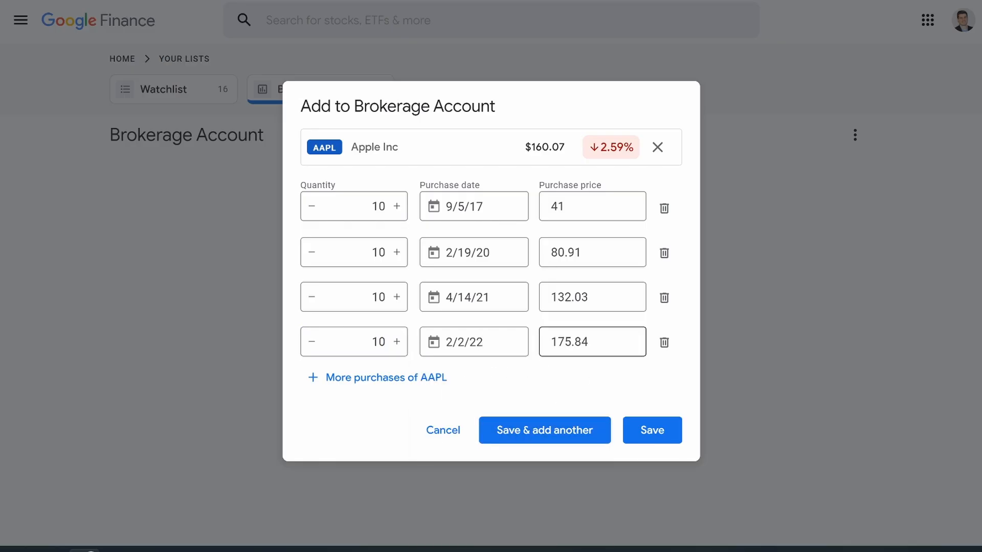
# Save the AAPL purchases to the portfolio and leave the dialog without adding another investment
pyautogui.click(546, 434)
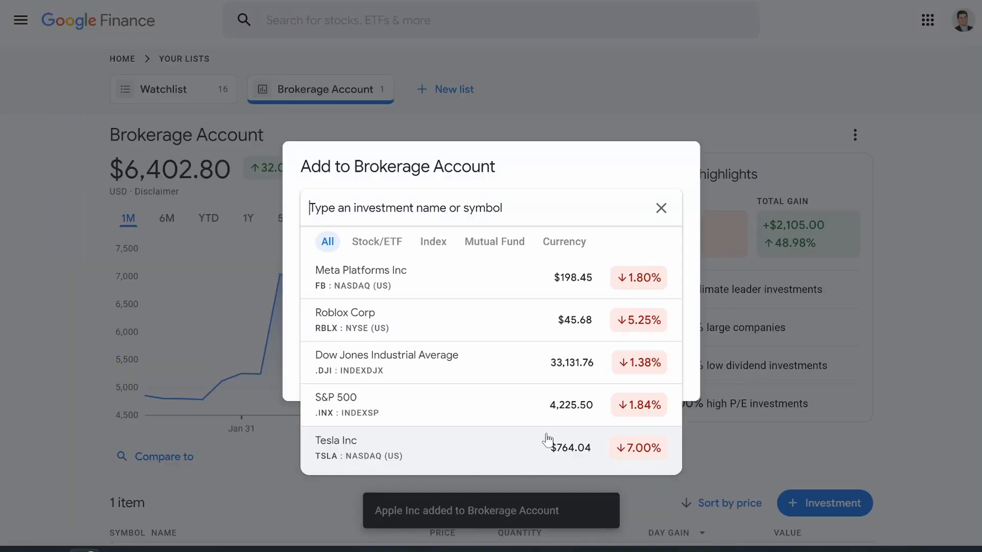
pyautogui.click(661, 207)
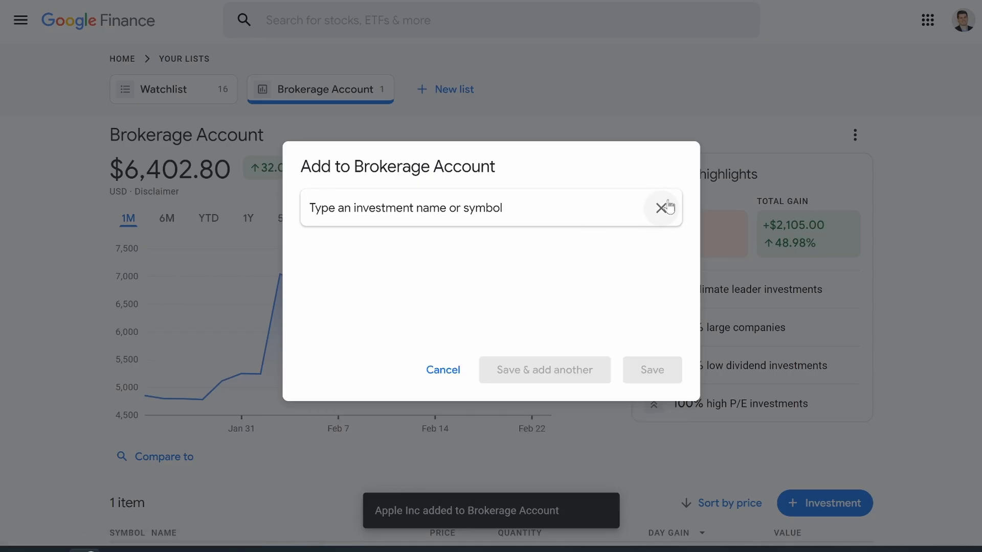
pyautogui.click(443, 370)
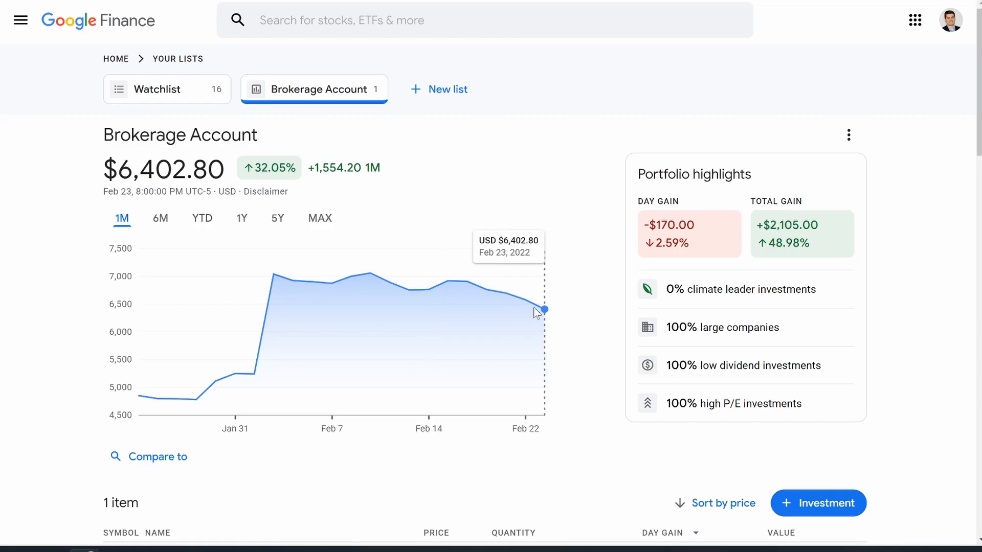
# Review the portfolio's value chart over the 6M, YTD, 1Y, 5Y and MAX time ranges
pyautogui.click(164, 222)
pyautogui.click(202, 218)
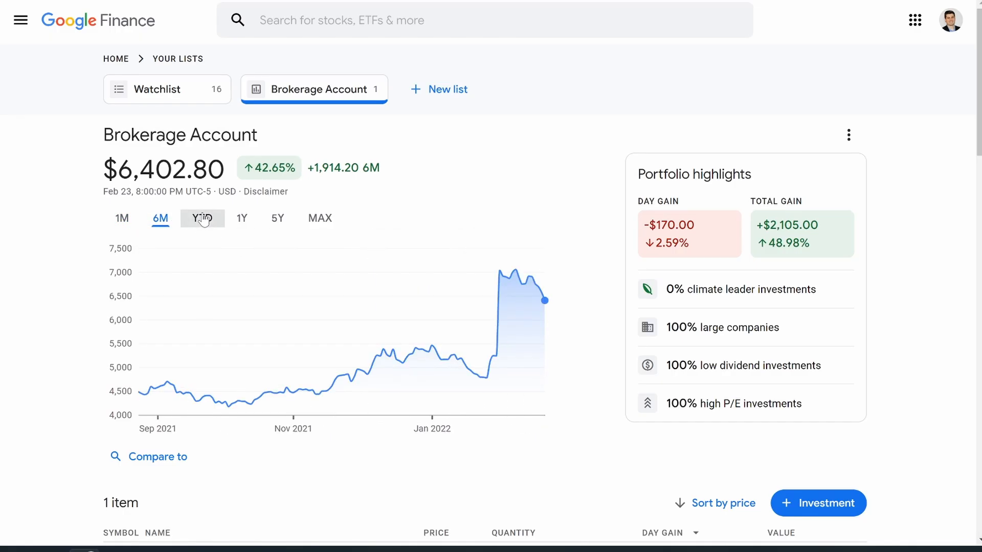
pyautogui.click(242, 217)
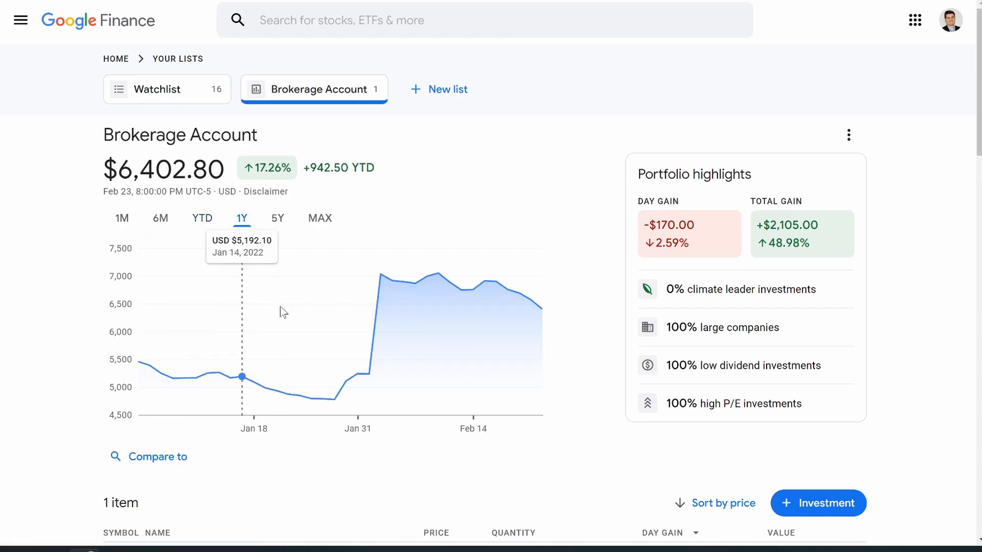
pyautogui.click(272, 219)
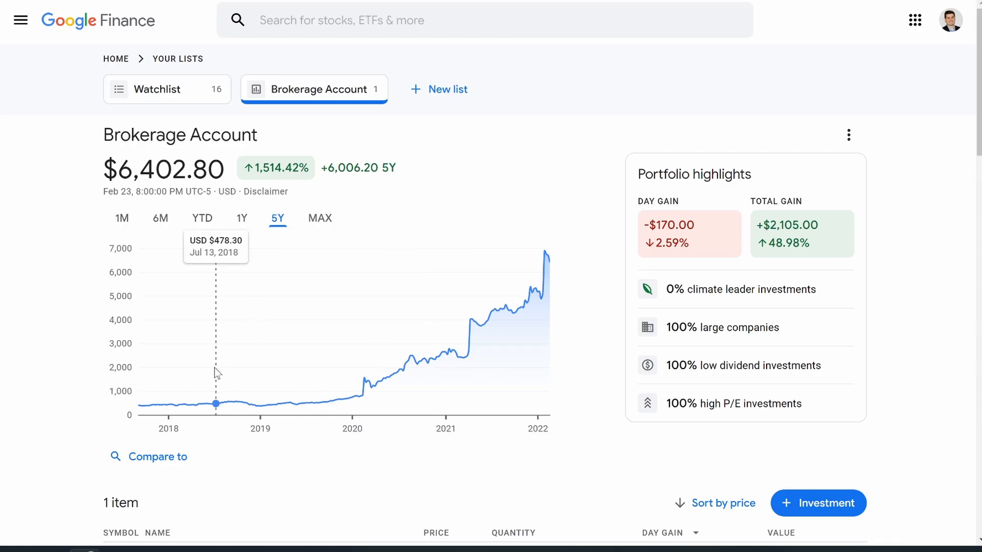
pyautogui.click(320, 219)
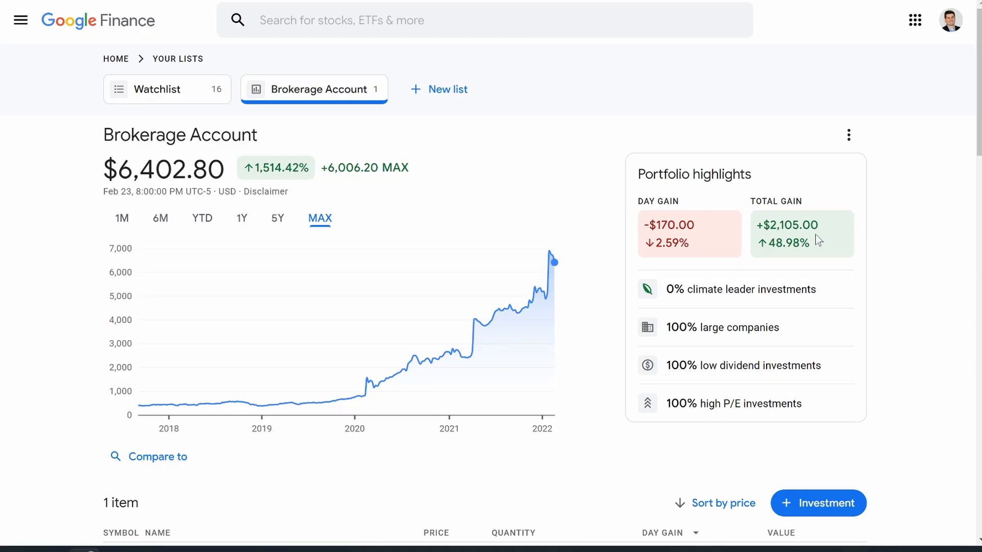
# Start adding another investment to the Brokerage Account portfolio and choose NVIDIA Corporation (NVDA) on NASDAQ
pyautogui.scroll(-2, 695, 307)
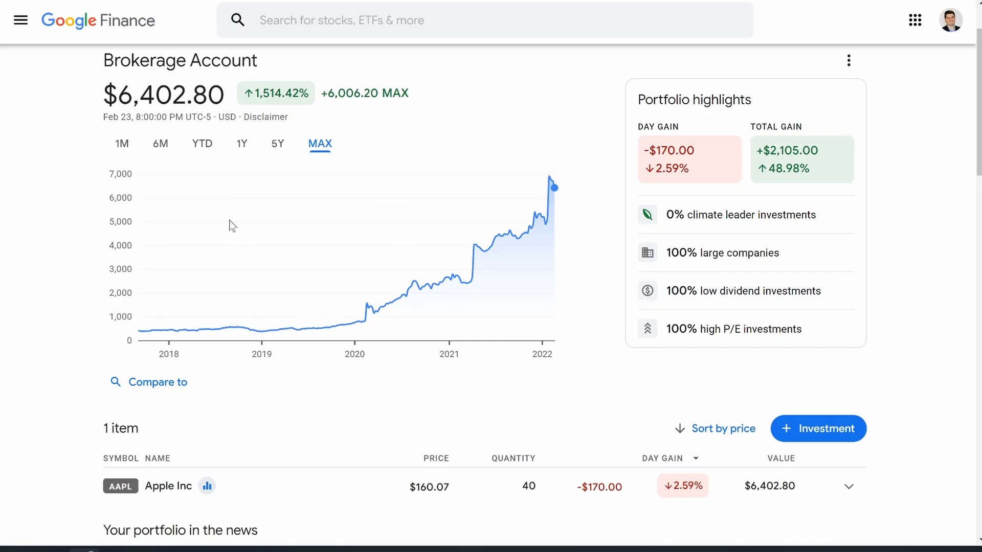
pyautogui.scroll(-3, 353, 243)
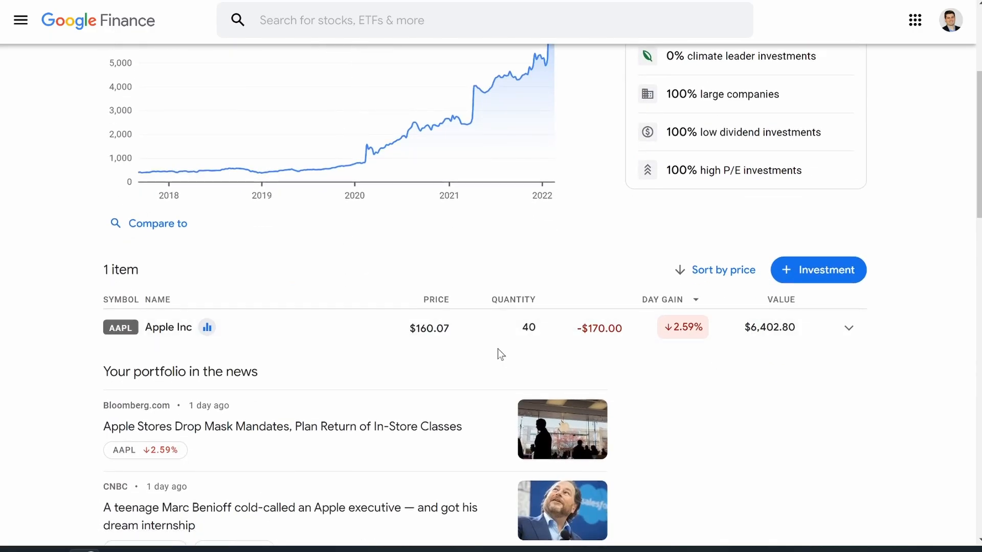
pyautogui.click(815, 267)
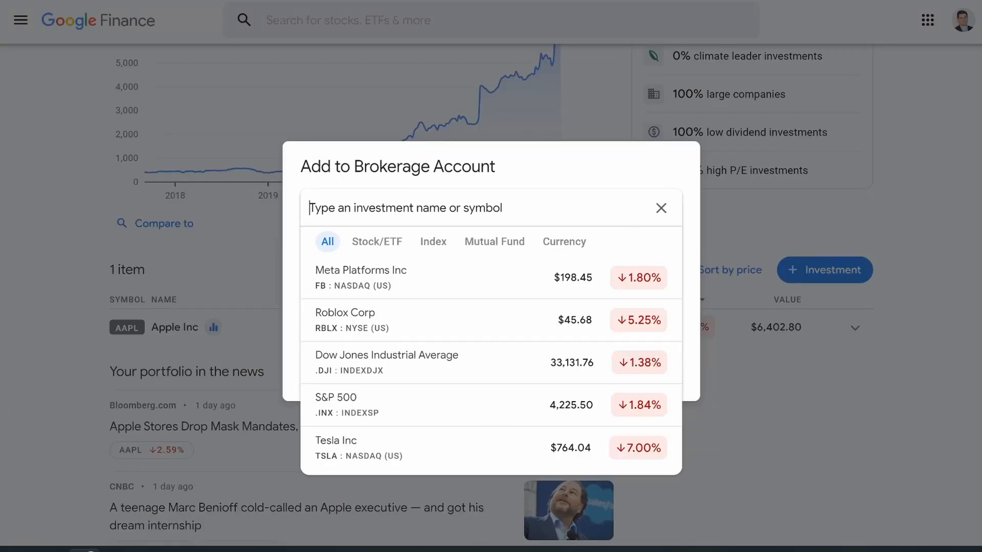
pyautogui.write('nvda')
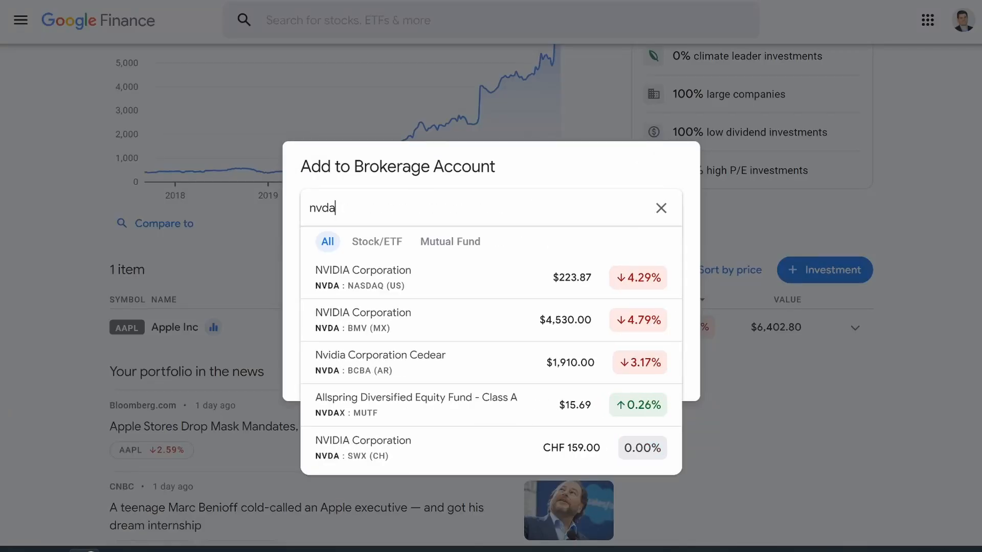
pyautogui.click(382, 278)
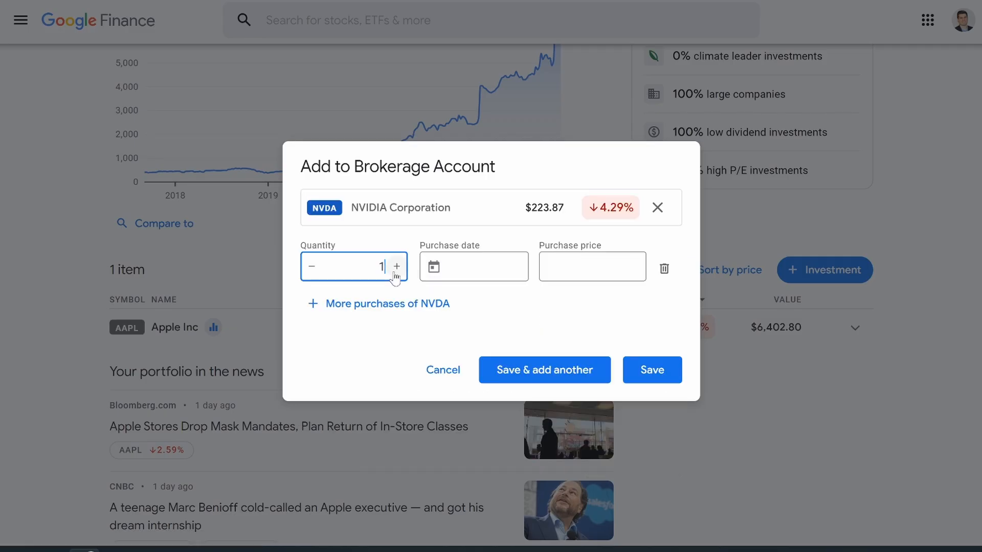
# Set the first NVDA purchase to quantity 10 with purchase date 4/18/18
pyautogui.click(471, 270)
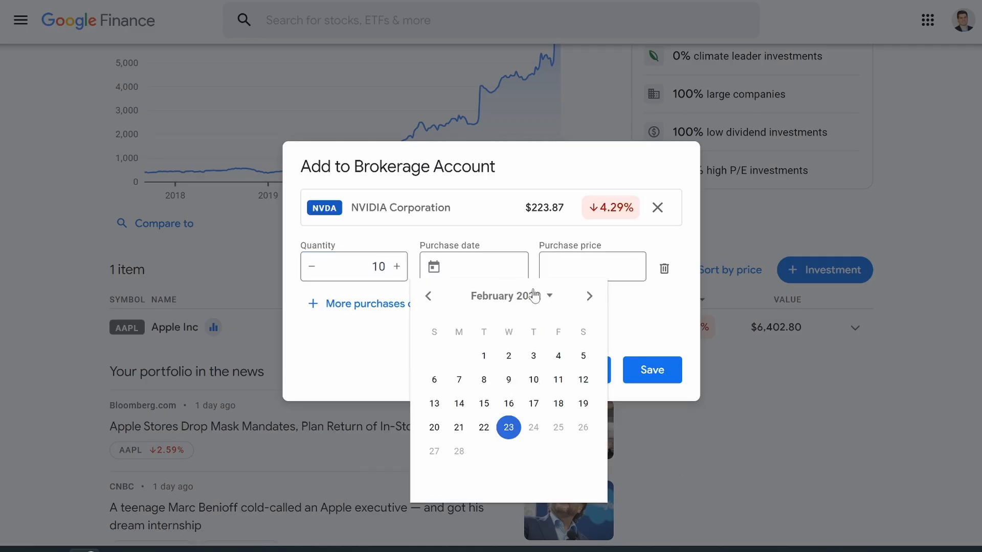
pyautogui.click(535, 296)
pyautogui.scroll(2, 538, 333)
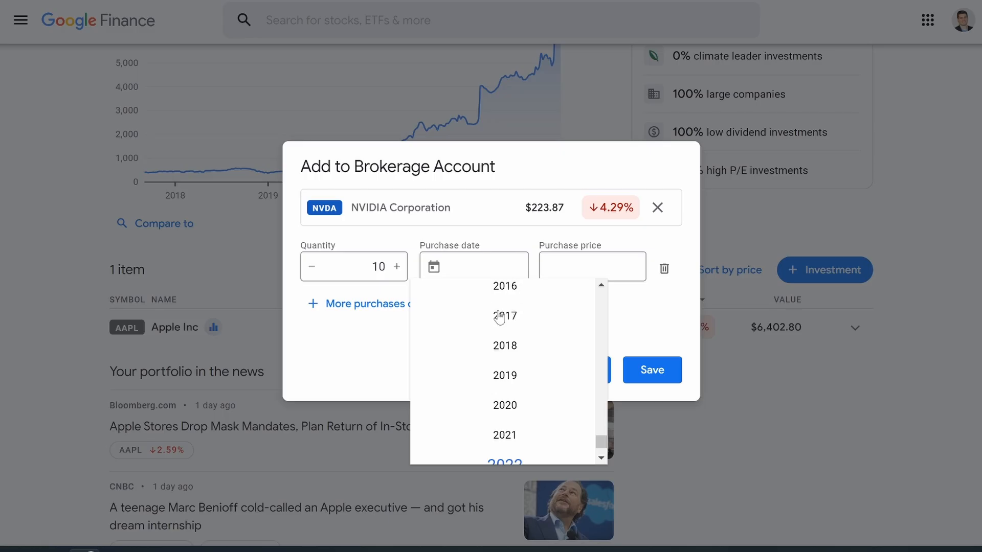
pyautogui.click(507, 347)
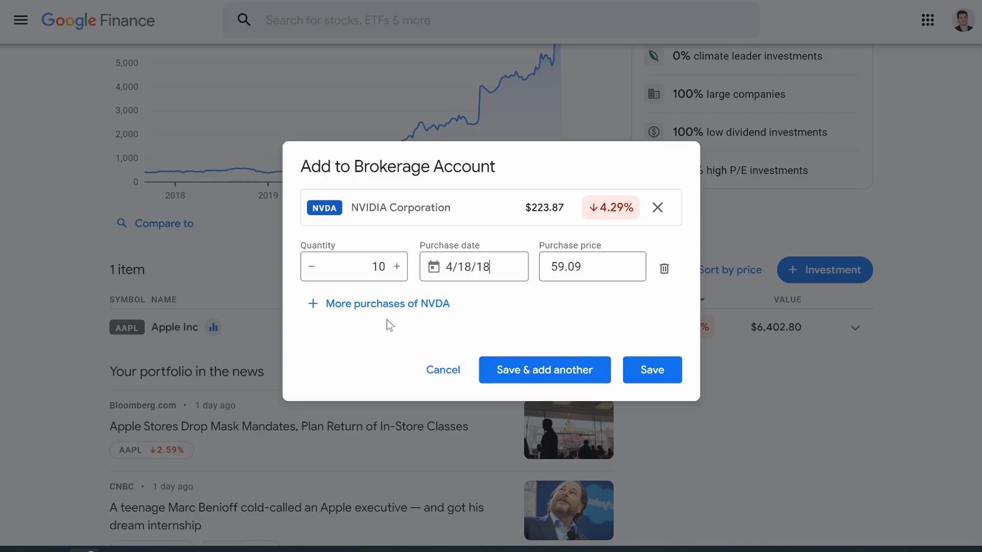
# Add a second NVDA purchase with quantity 10 and purchase date 4/16/20
pyautogui.click(379, 305)
pyautogui.write('10')
pyautogui.click(444, 299)
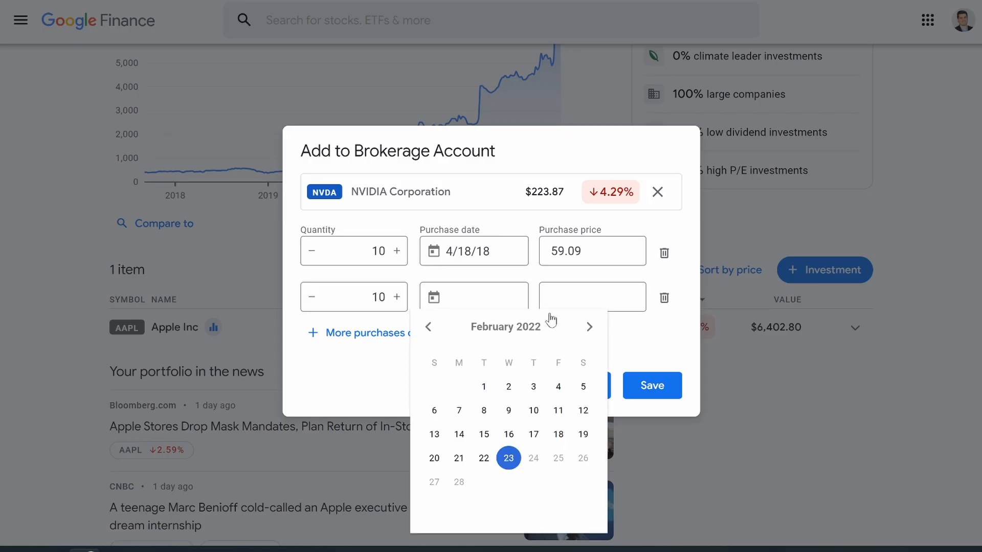
pyautogui.click(551, 322)
pyautogui.click(505, 342)
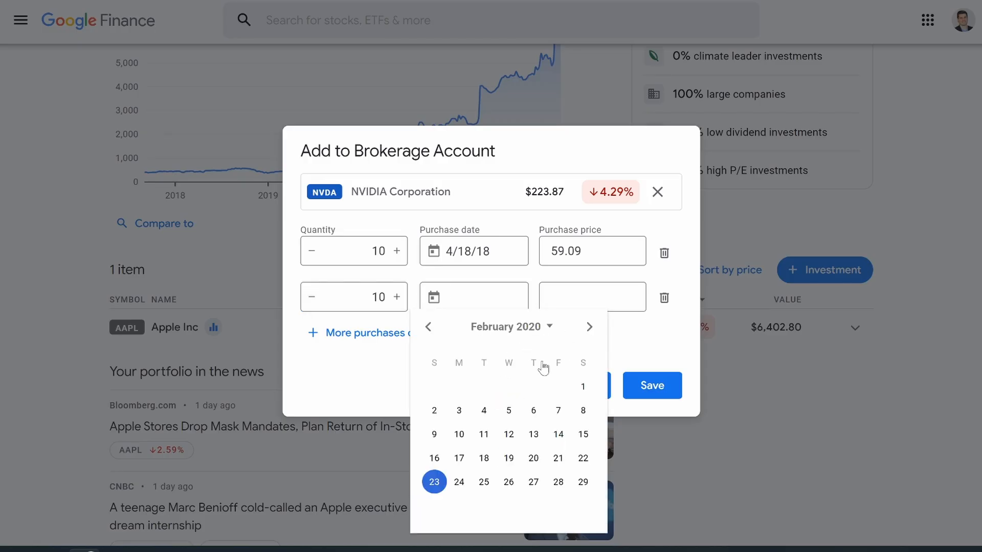
pyautogui.click(591, 327)
pyautogui.click(593, 328)
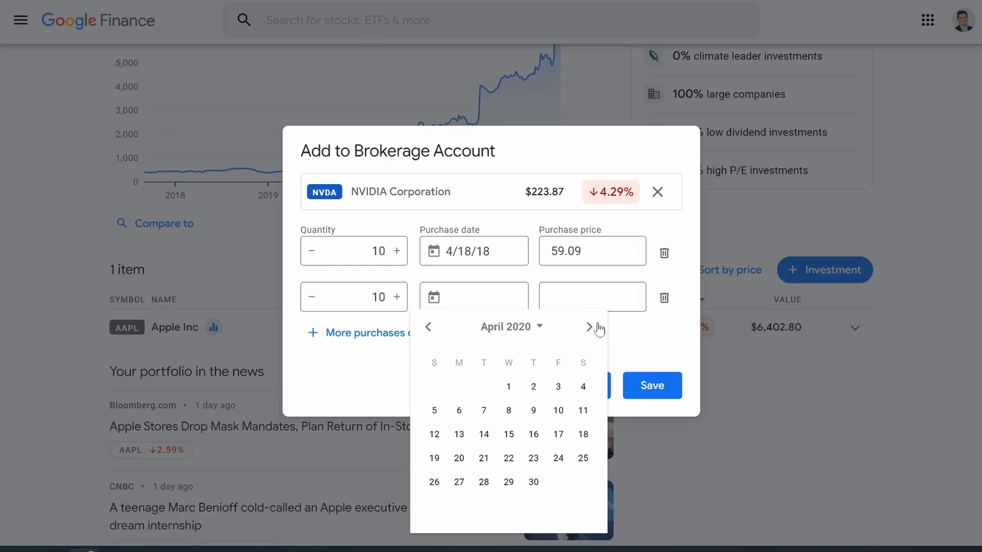
pyautogui.click(533, 434)
# Add a third NVDA purchase with quantity 10 and purchase date 12/16/21
pyautogui.click(389, 333)
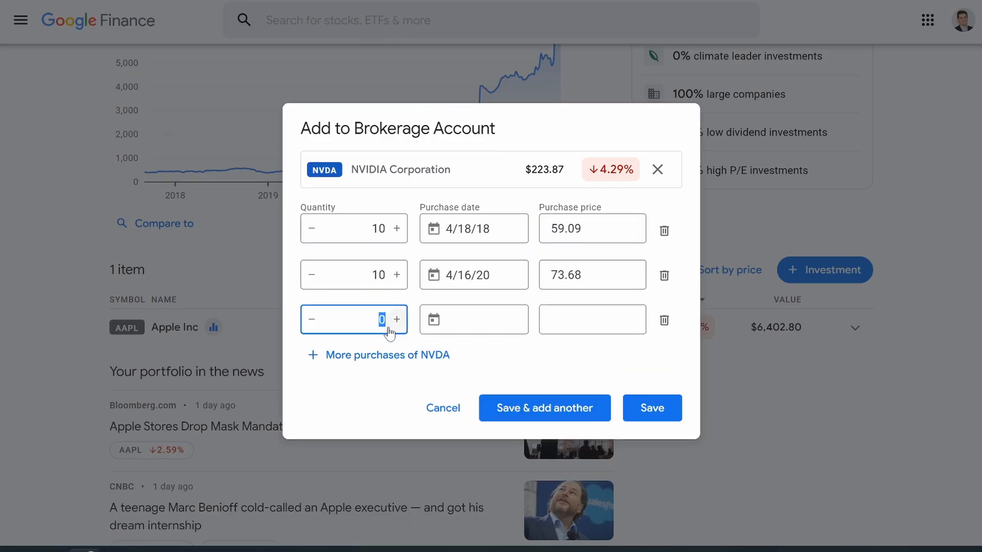
pyautogui.click(445, 328)
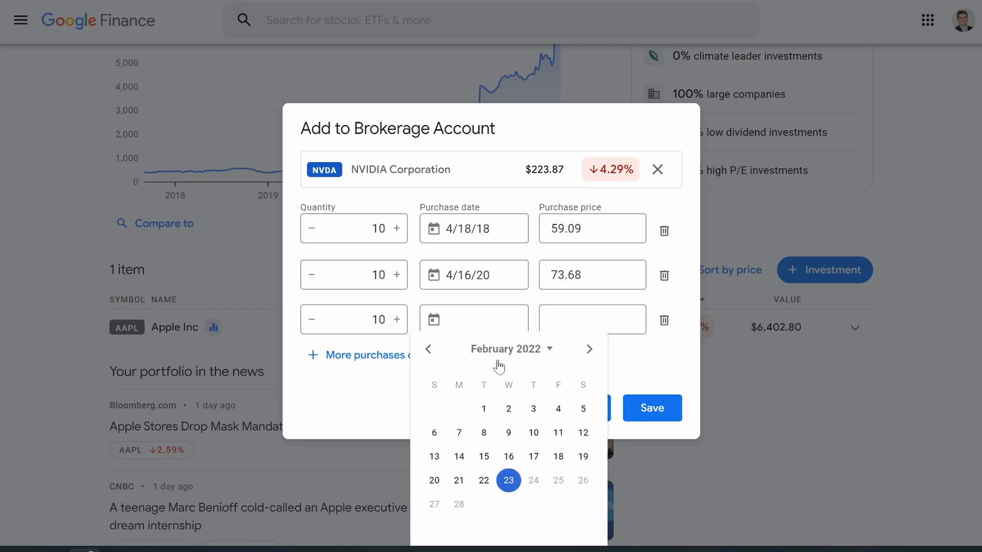
pyautogui.click(544, 356)
pyautogui.click(509, 393)
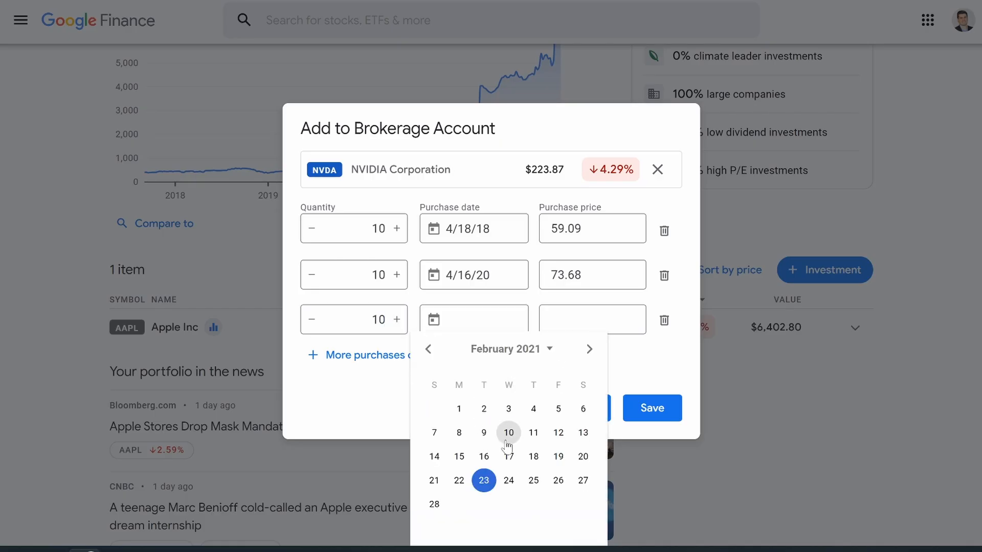
pyautogui.click(588, 351)
pyautogui.click(581, 357)
pyautogui.click(581, 357)
pyautogui.click(581, 353)
pyautogui.click(581, 354)
pyautogui.click(580, 359)
pyautogui.click(580, 360)
pyautogui.click(584, 356)
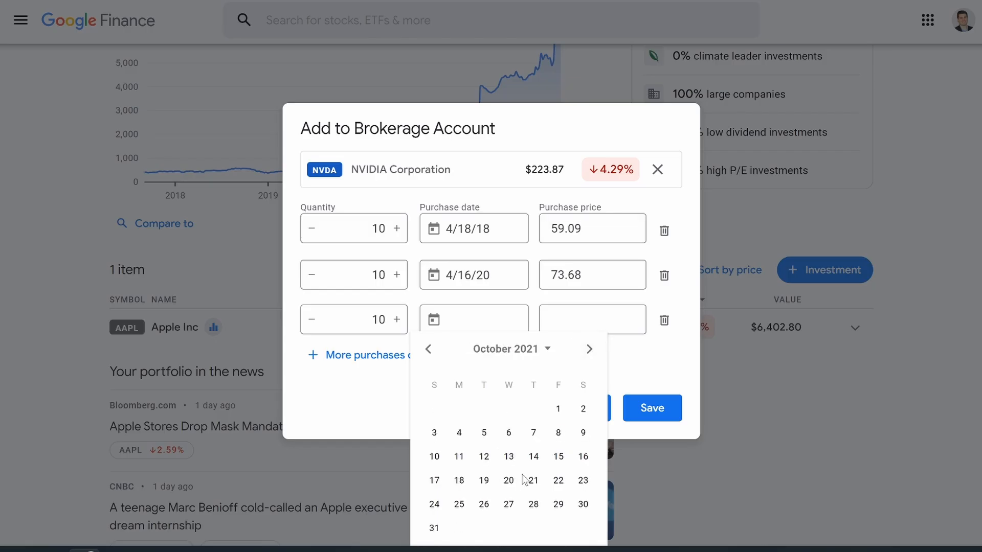
pyautogui.click(589, 351)
pyautogui.click(589, 351)
pyautogui.click(532, 457)
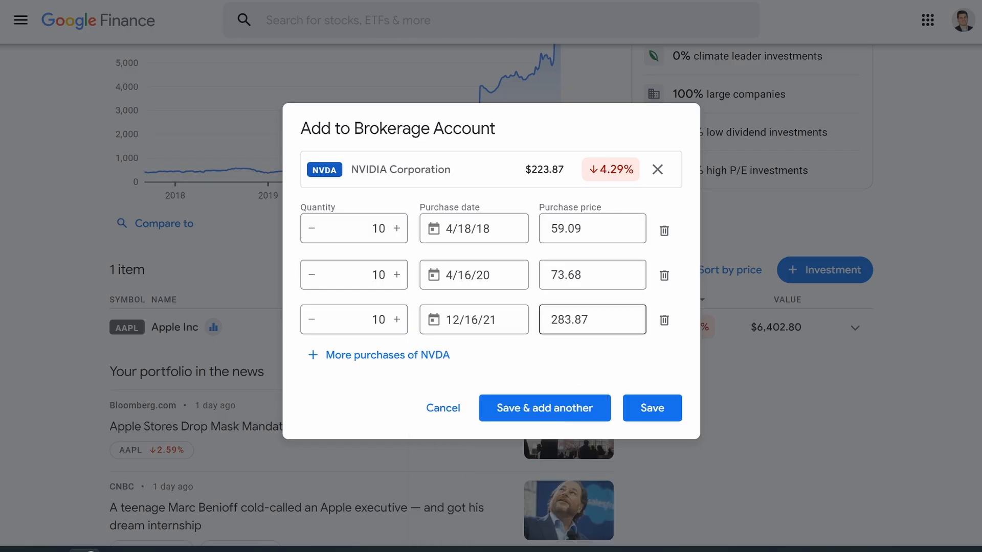
# Save the NVDA purchases and choose Alphabet Inc Class C (GOOG) as the next investment, searching for "google"
pyautogui.click(564, 418)
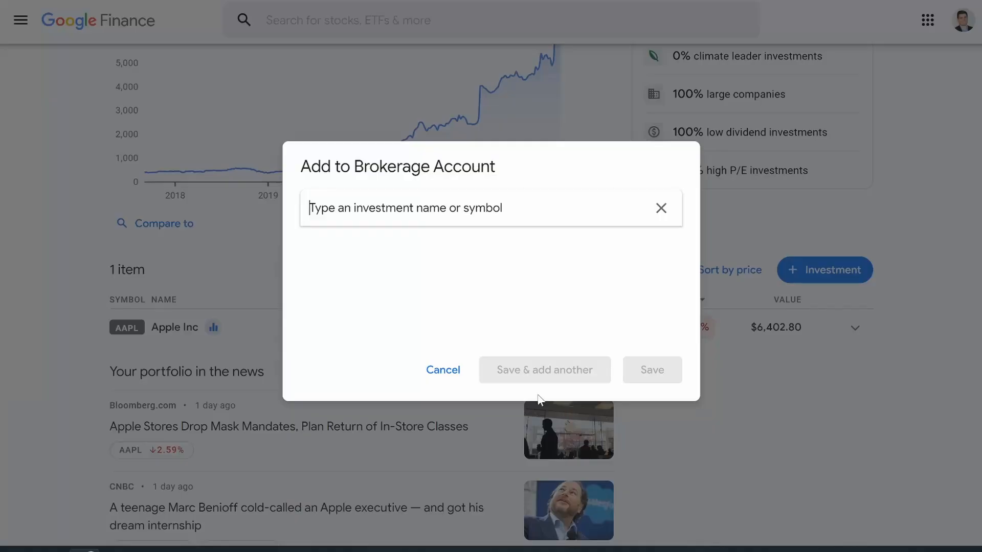
pyautogui.write('google')
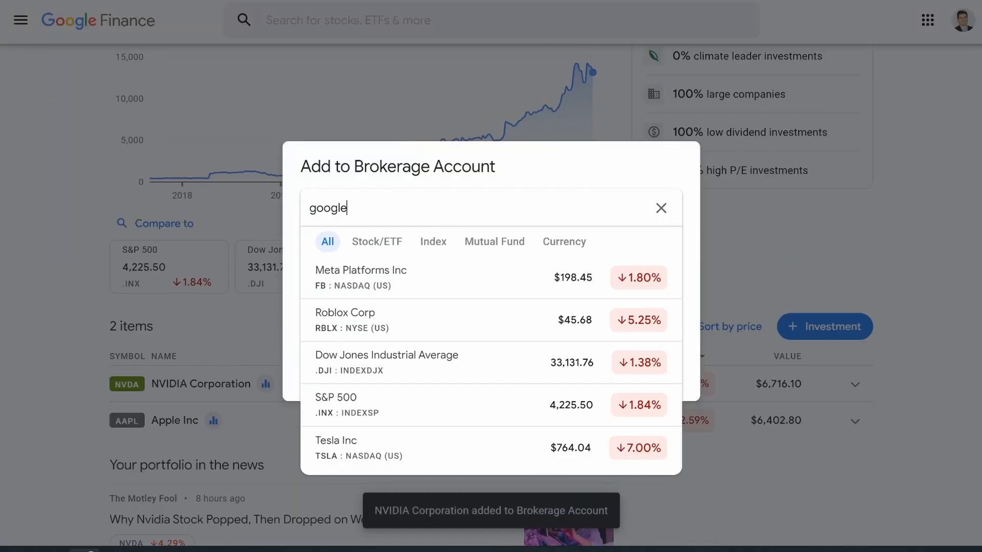
pyautogui.click(344, 273)
# Set the GOOG purchase to quantity 3 with a purchase date of November 12, 2020
pyautogui.write('3')
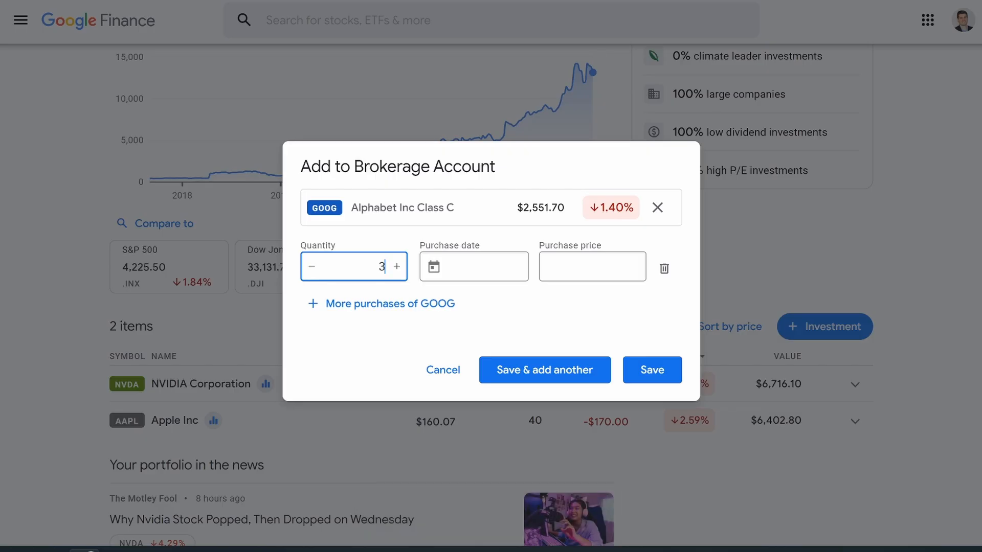
pyautogui.click(521, 267)
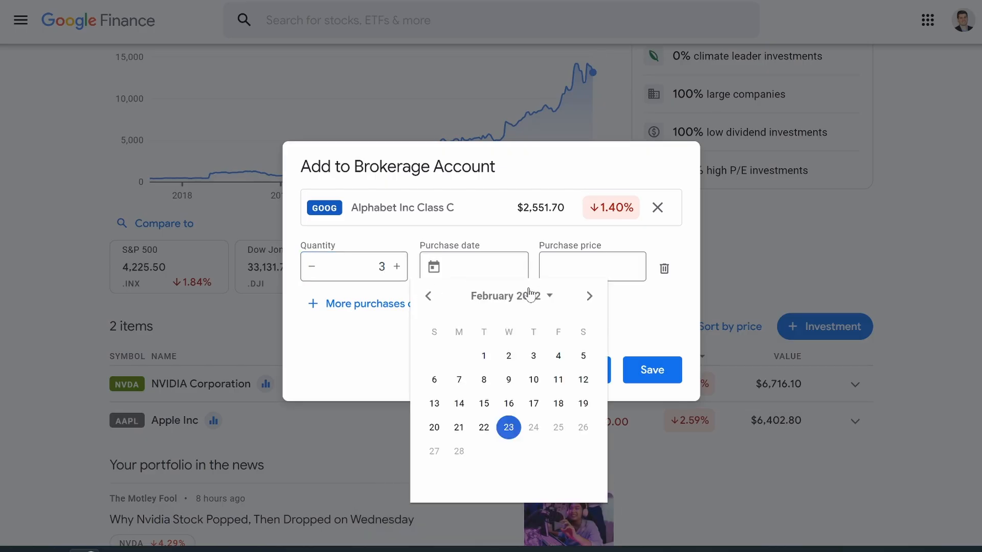
pyautogui.click(434, 304)
pyautogui.click(429, 297)
pyautogui.click(429, 297)
pyautogui.click(429, 296)
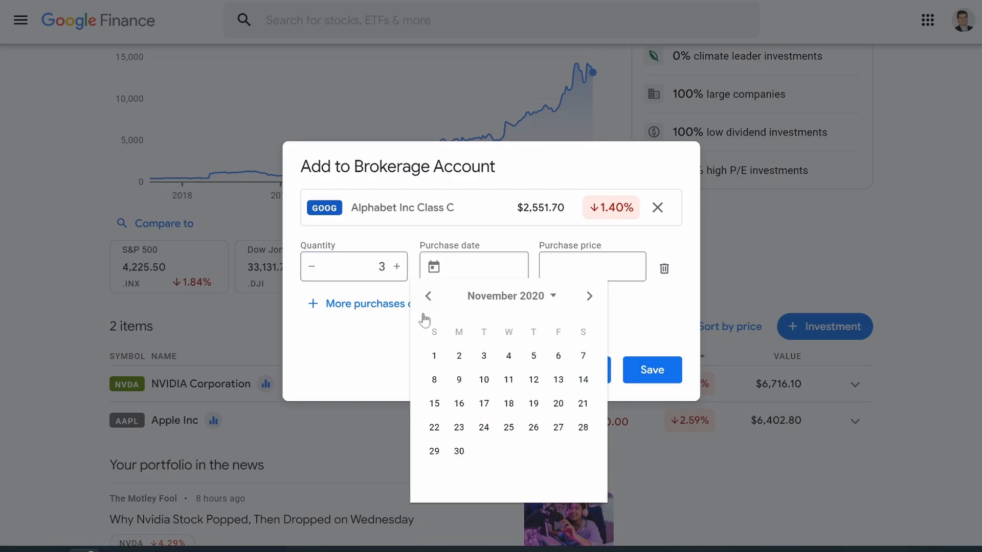
pyautogui.click(534, 380)
# Save the GOOG purchase to the portfolio and leave the dialog without adding another investment
pyautogui.click(559, 376)
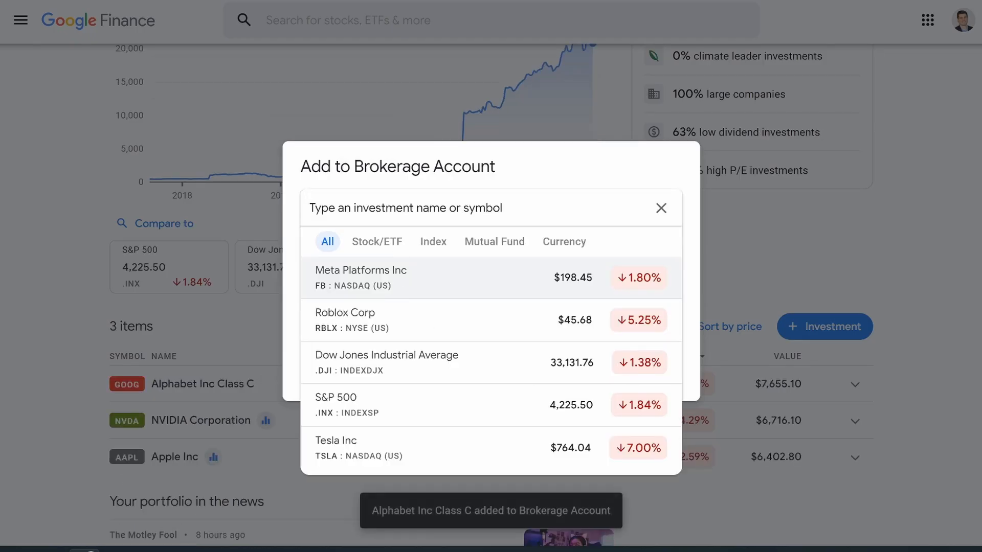
pyautogui.click(661, 208)
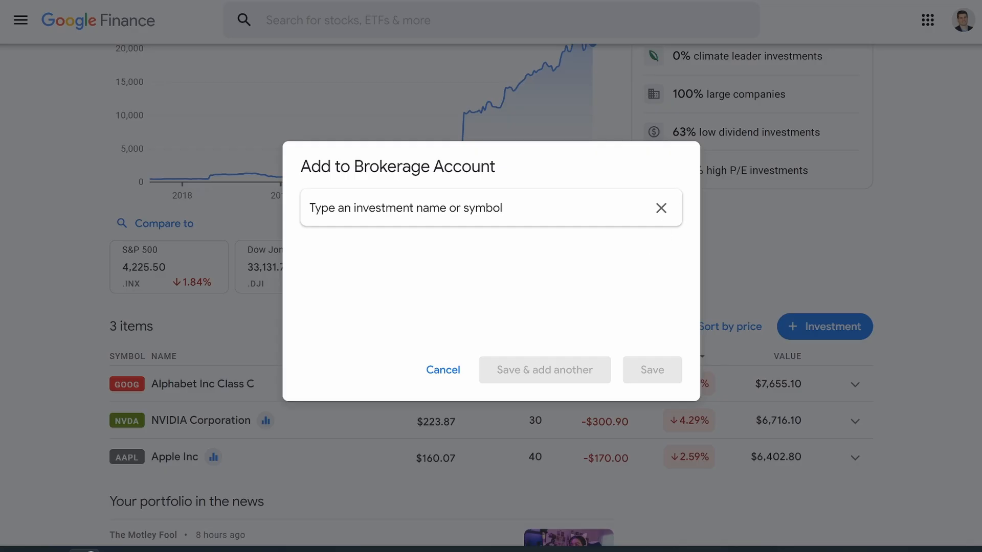
pyautogui.click(427, 370)
# Review the portfolio's chart and highlights, and expand the Apple Inc holding to view its individual purchases
pyautogui.scroll(4, 375, 281)
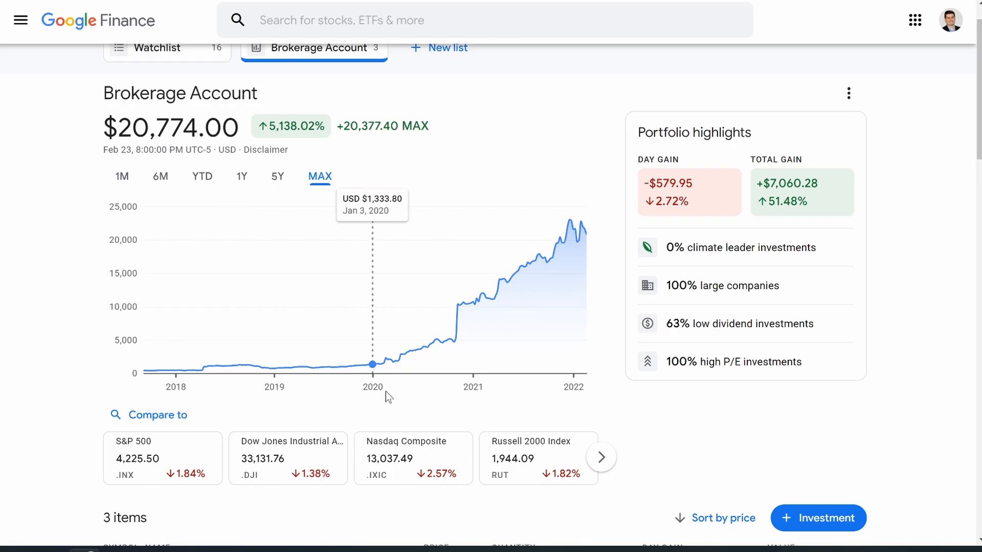
pyautogui.scroll(-5, 386, 391)
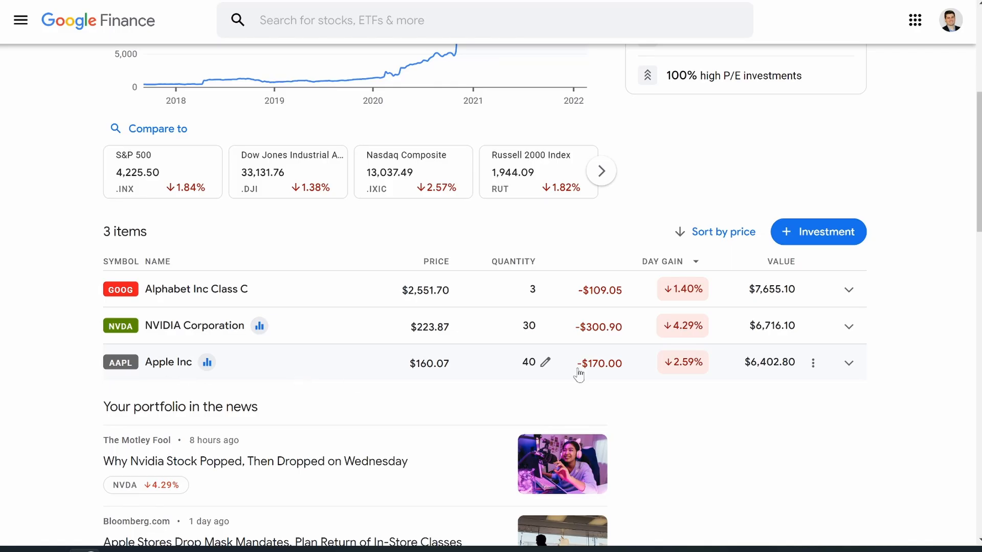
pyautogui.click(849, 364)
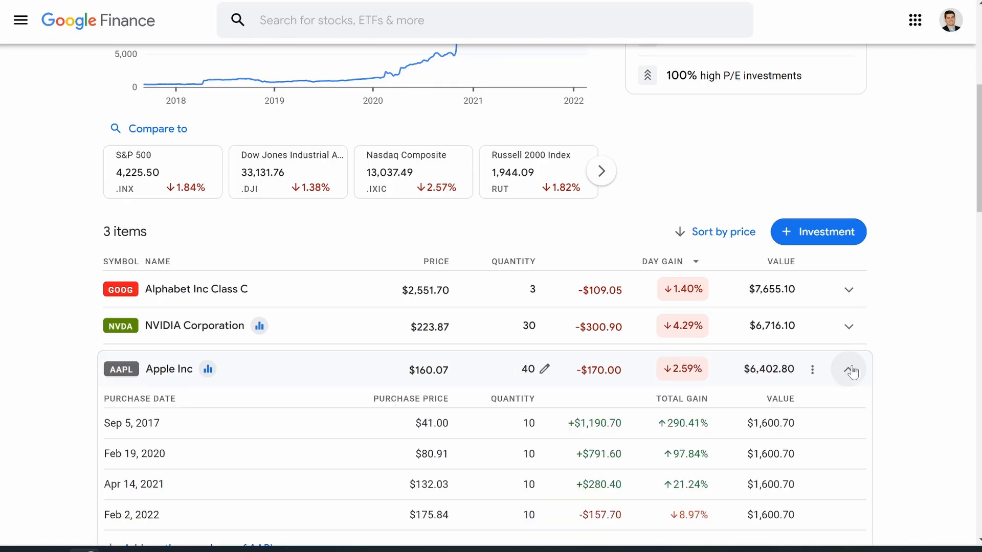
pyautogui.scroll(-3, 588, 412)
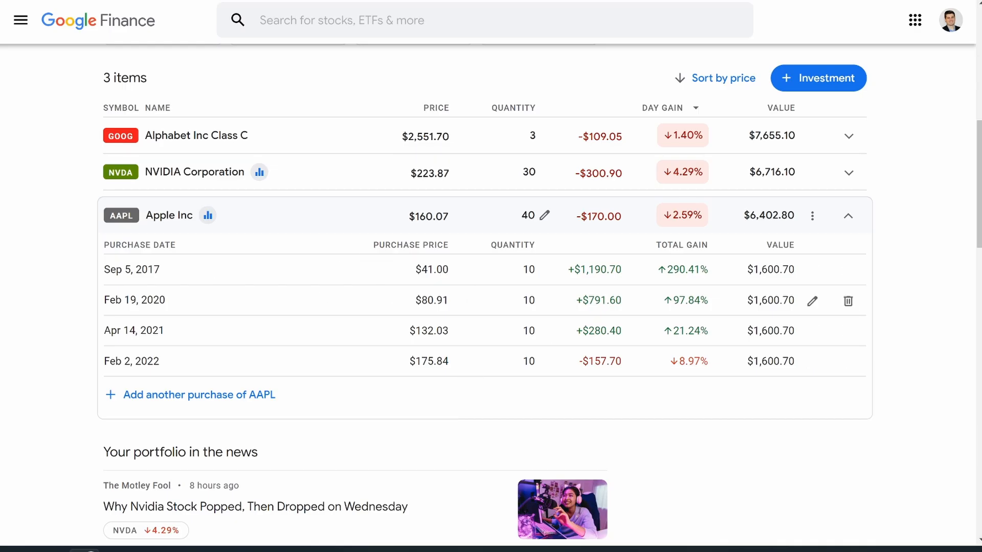
# Examine the total gain of Apple's Sep 5, 2017 and Feb 2, 2022 purchases, and collapse the holding's details
pyautogui.moveTo(667, 271); pyautogui.dragTo(719, 273)
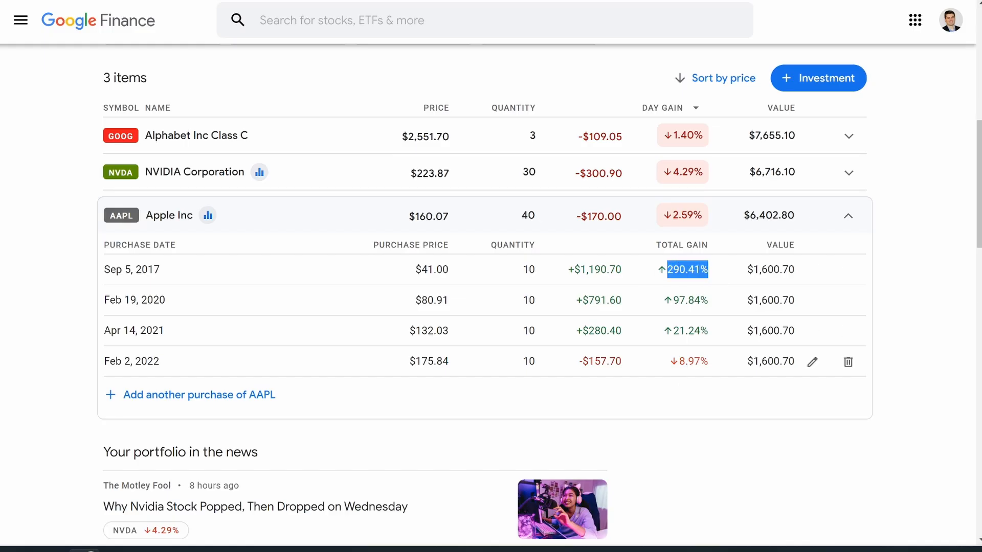
pyautogui.moveTo(670, 358); pyautogui.dragTo(737, 373)
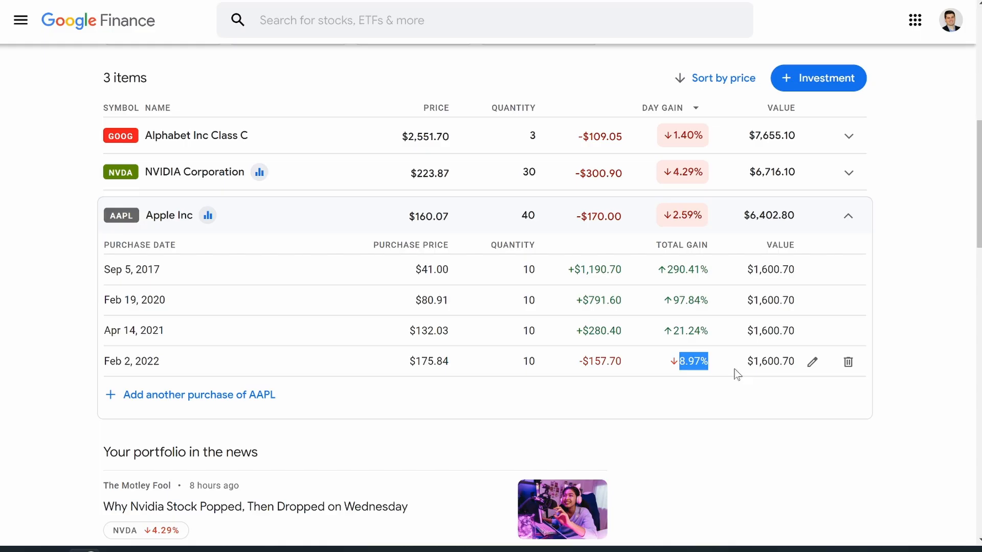
pyautogui.click(582, 367)
pyautogui.moveTo(582, 365); pyautogui.dragTo(635, 369)
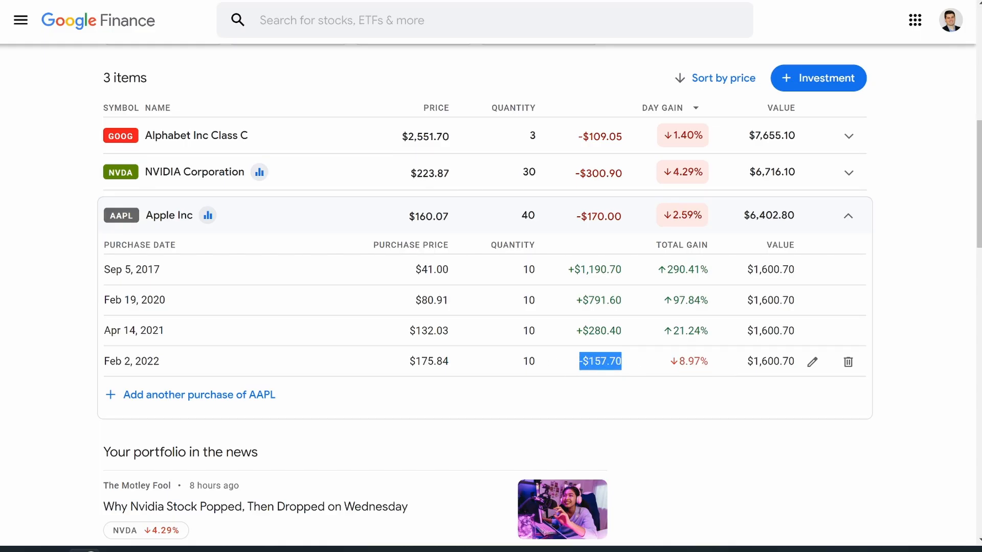
pyautogui.click(850, 216)
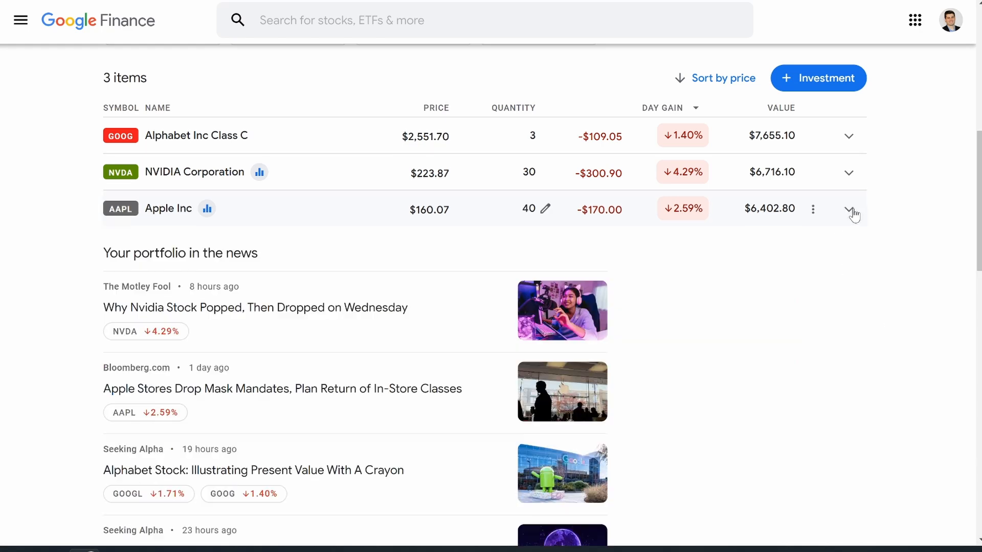
# Start a new investment in the Brokerage Account for JPMorgan Chase & Co (JPM) with a quantity of 10
pyautogui.scroll(10, 508, 259)
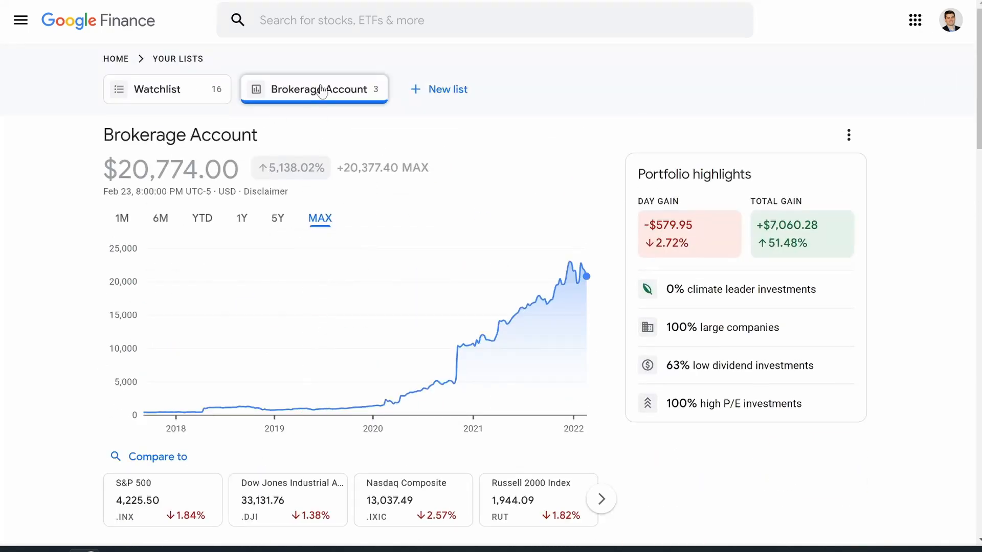
pyautogui.press('/')
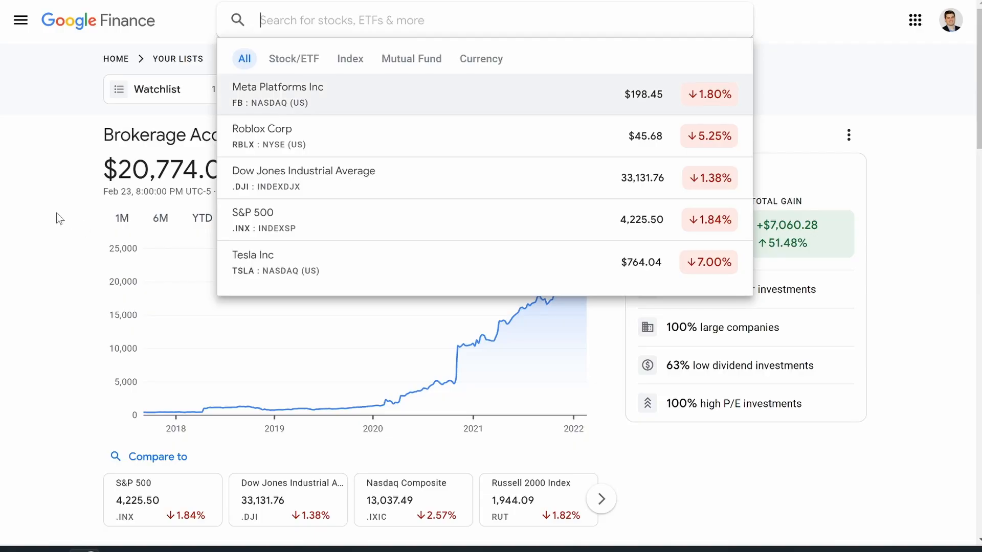
pyautogui.scroll(-5, 313, 285)
pyautogui.click(784, 327)
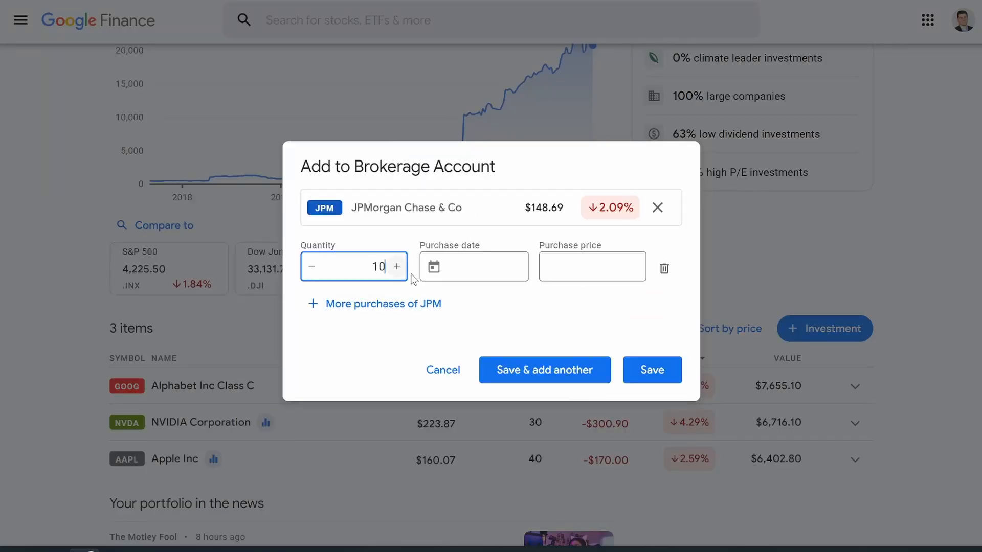
# Set the JPM purchase date to 2/19/21 and save the purchase, continuing with another investment
pyautogui.click(461, 267)
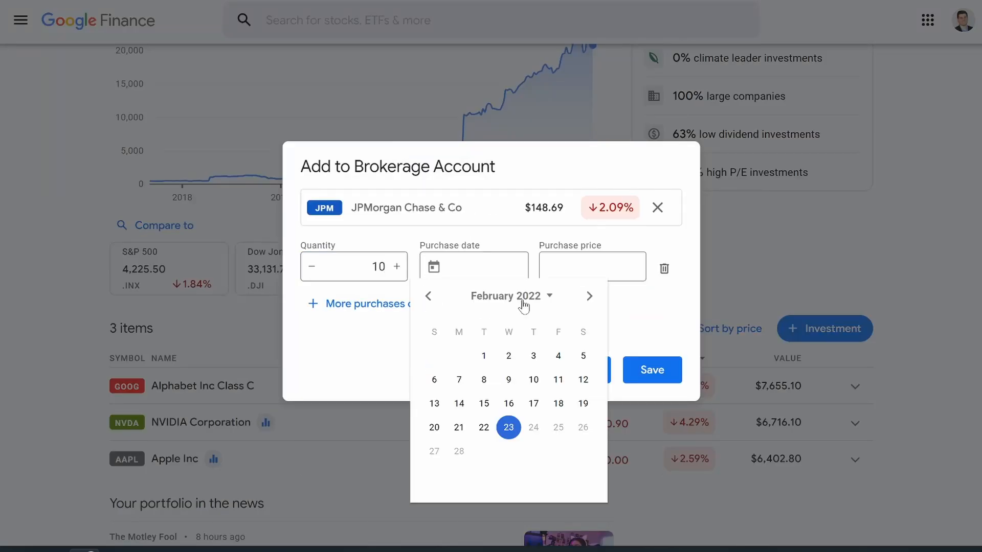
pyautogui.click(497, 301)
pyautogui.click(507, 312)
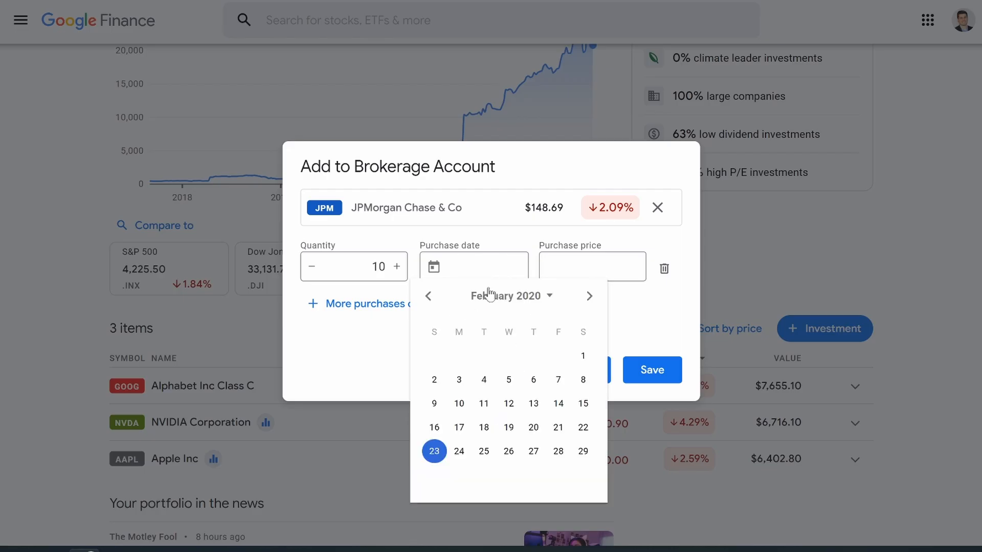
pyautogui.click(519, 399)
pyautogui.click(484, 279)
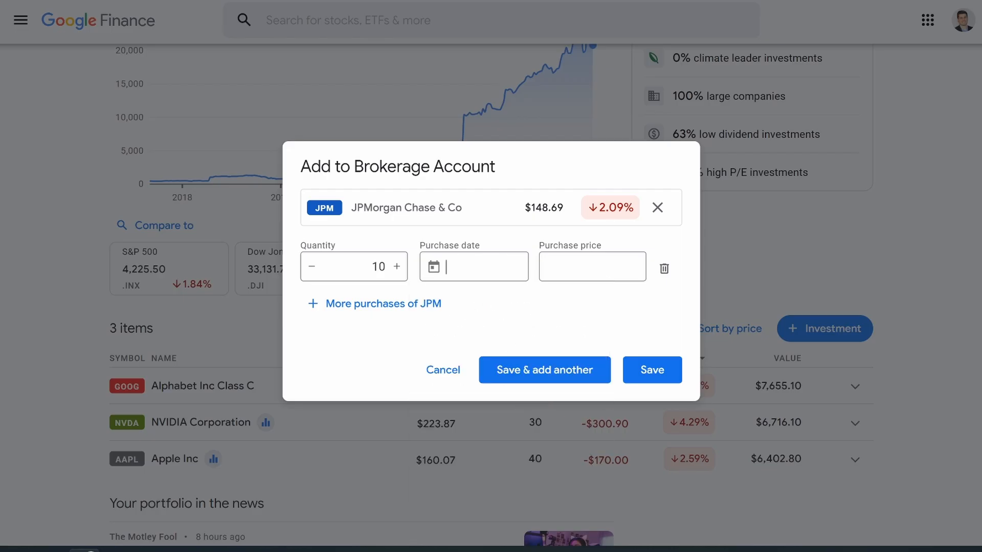
pyautogui.click(557, 403)
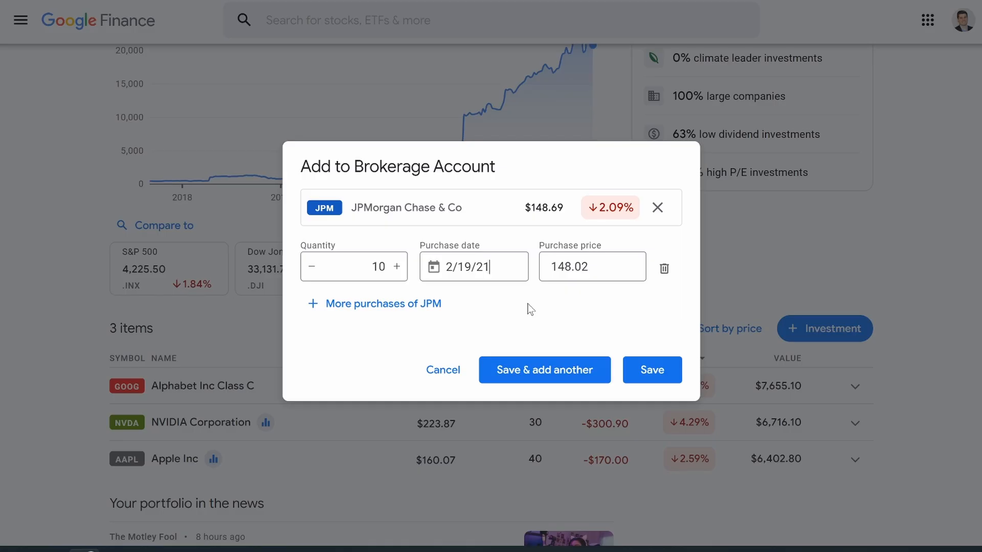
pyautogui.click(508, 370)
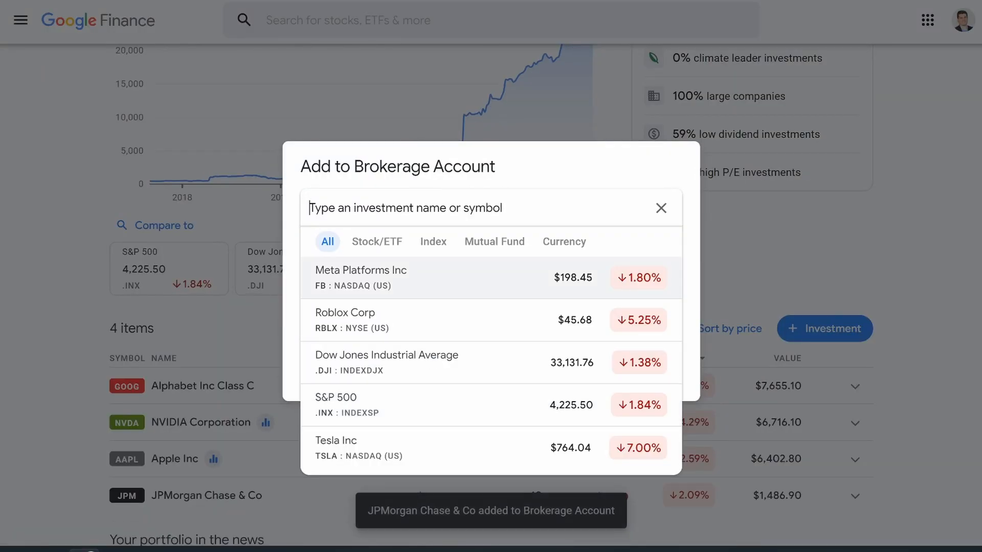
pyautogui.write('jnj')
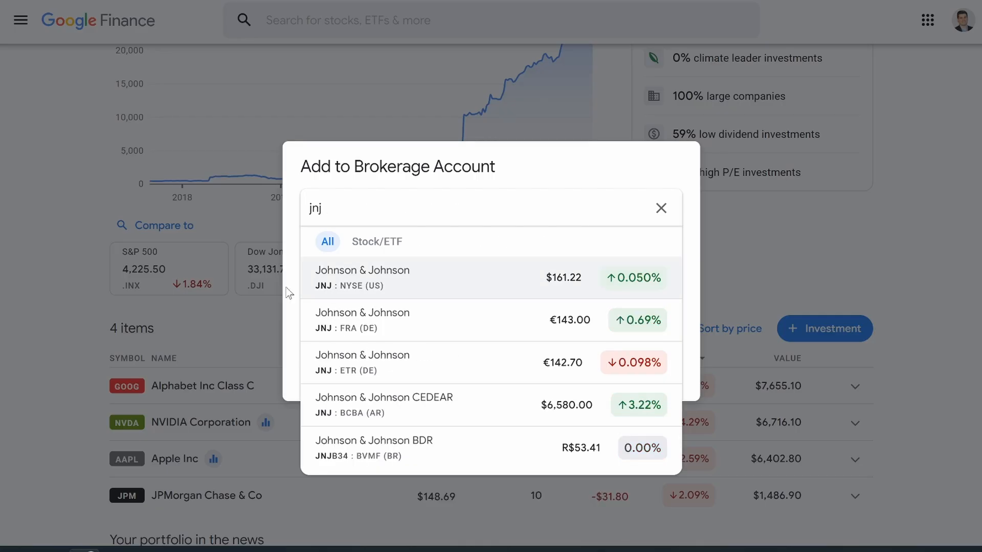
pyautogui.press('BackSpace')
pyautogui.press('BackSpace')
pyautogui.press('BackSpace')
# Record a purchase of 10 Visa Inc (V) shares with a purchase date and save it to the Brokerage Account
pyautogui.write('v')
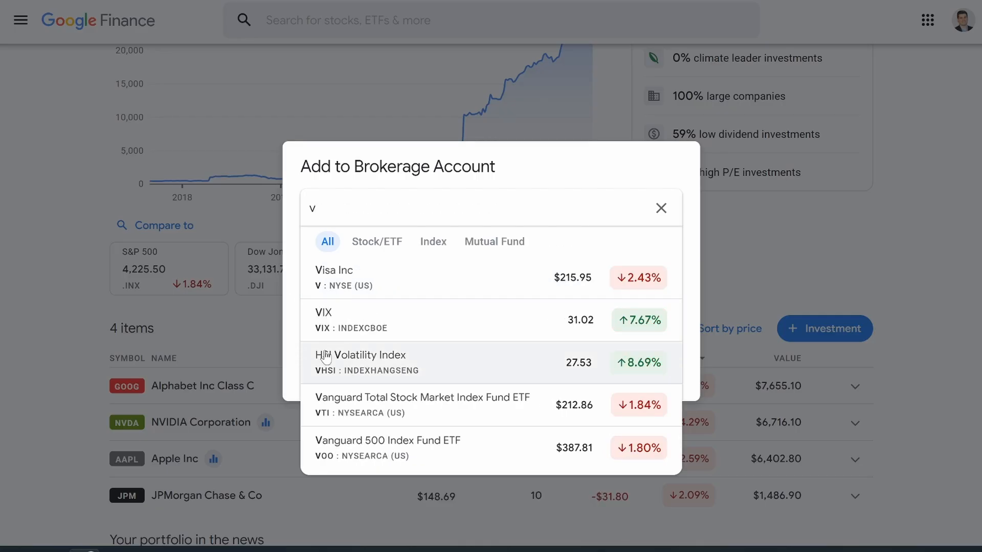
pyautogui.press('Return')
pyautogui.click(440, 269)
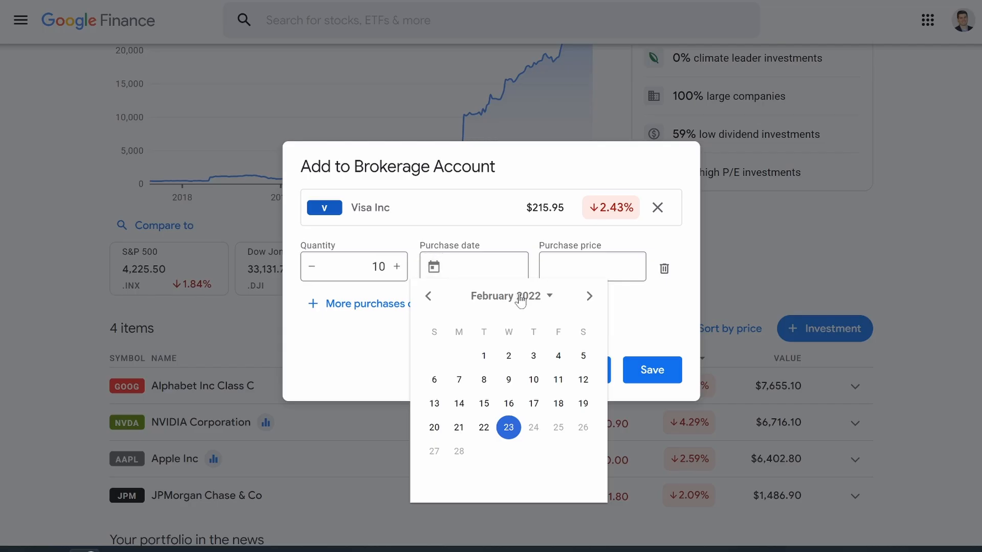
pyautogui.click(589, 296)
pyautogui.click(596, 299)
pyautogui.click(508, 382)
pyautogui.click(578, 373)
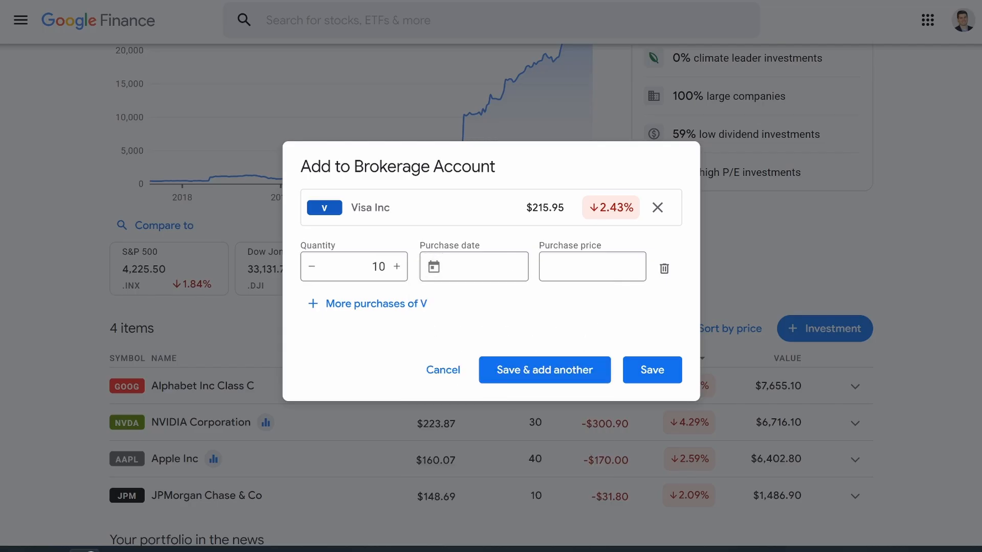
pyautogui.press('Escape')
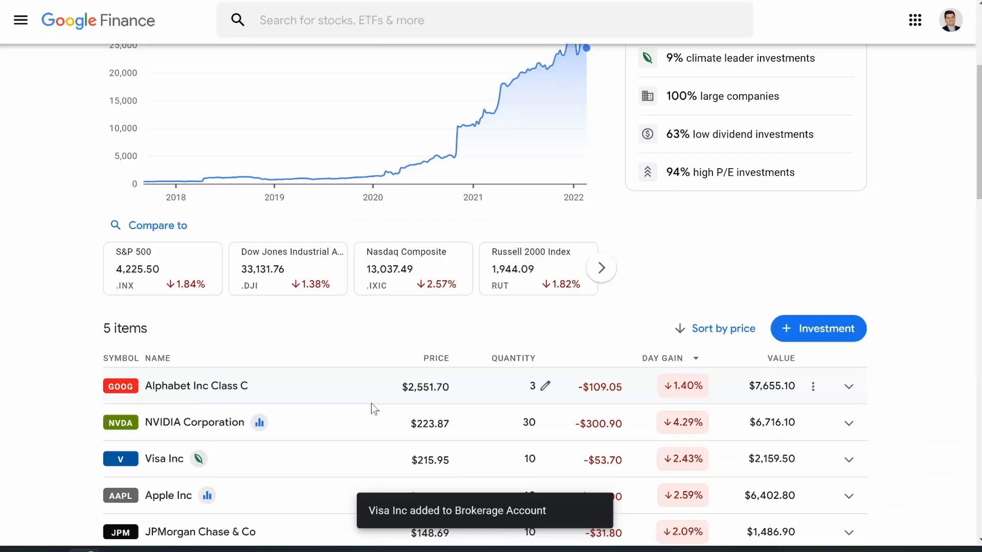
# Review the Brokerage Account's list of holdings, performance chart and portfolio highlights
pyautogui.scroll(-4, 380, 389)
pyautogui.scroll(2, 308, 301)
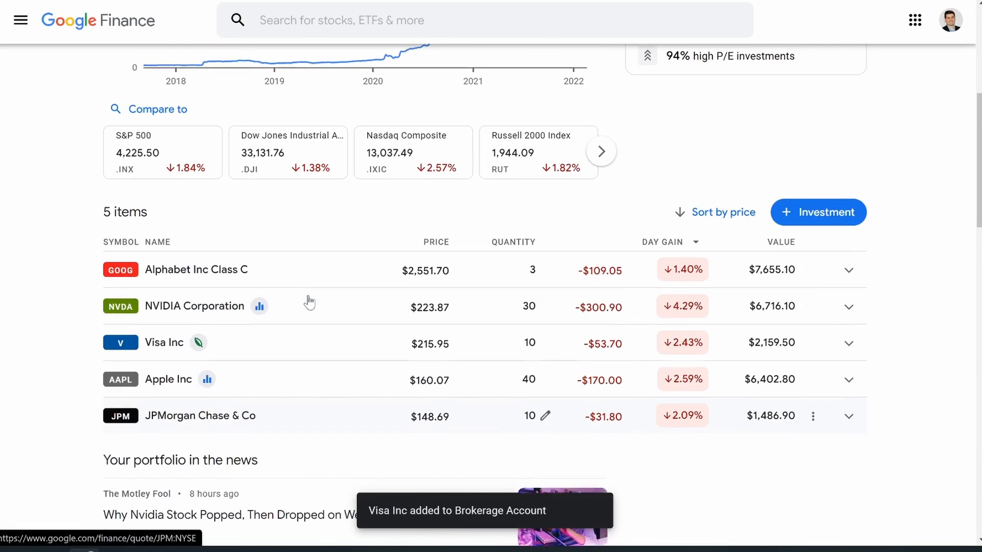
pyautogui.scroll(6, 309, 300)
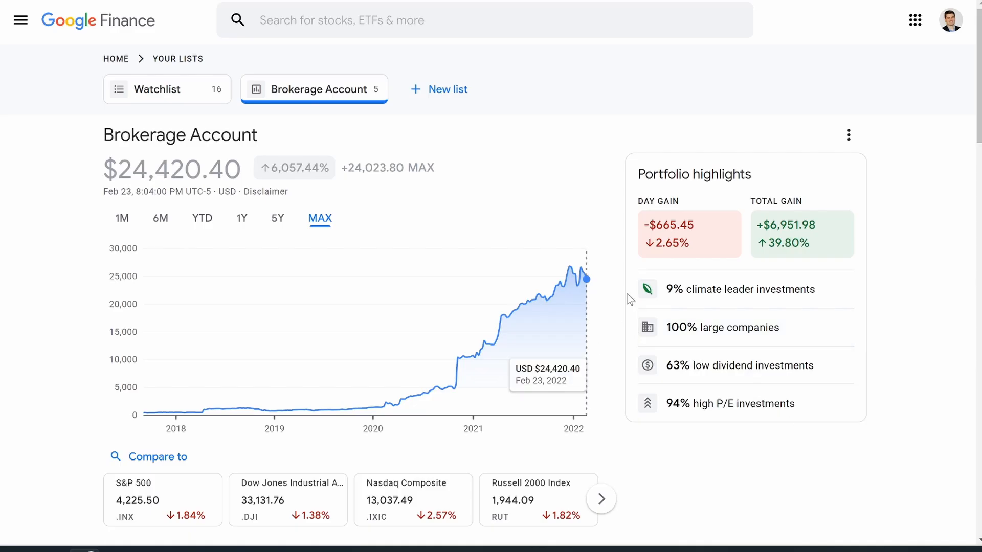
pyautogui.scroll(-1, 494, 328)
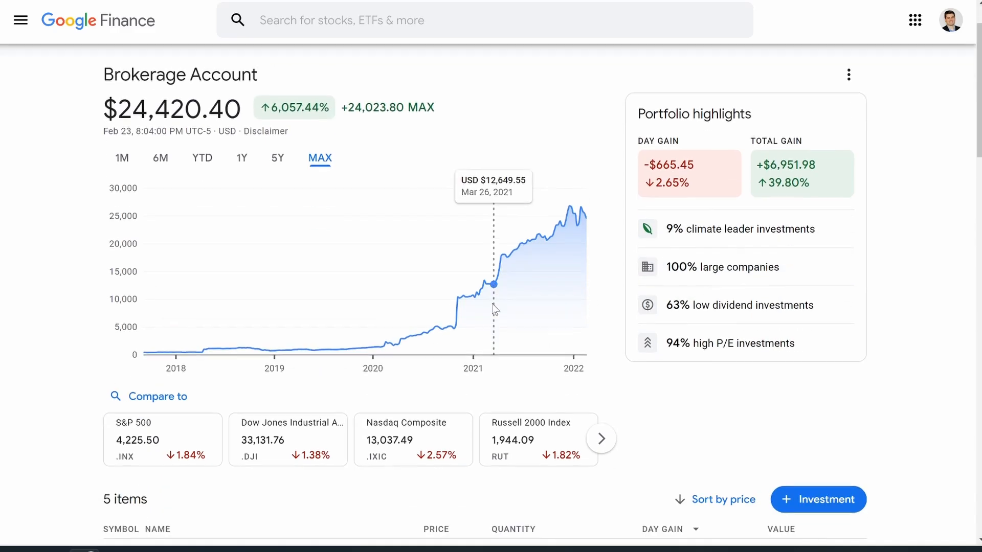
pyautogui.scroll(1, 390, 309)
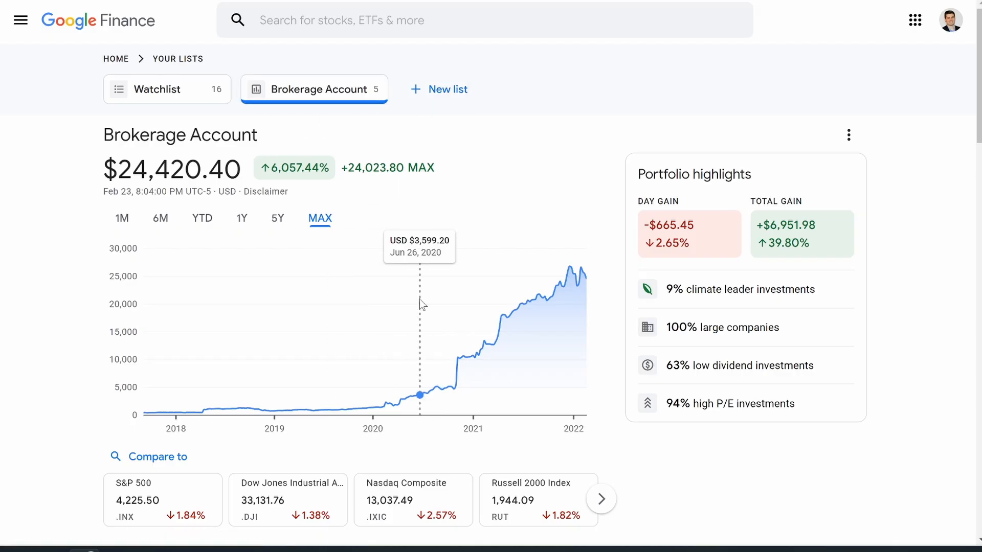
pyautogui.scroll(-8, 420, 300)
pyautogui.scroll(5, 419, 301)
pyautogui.scroll(3, 419, 300)
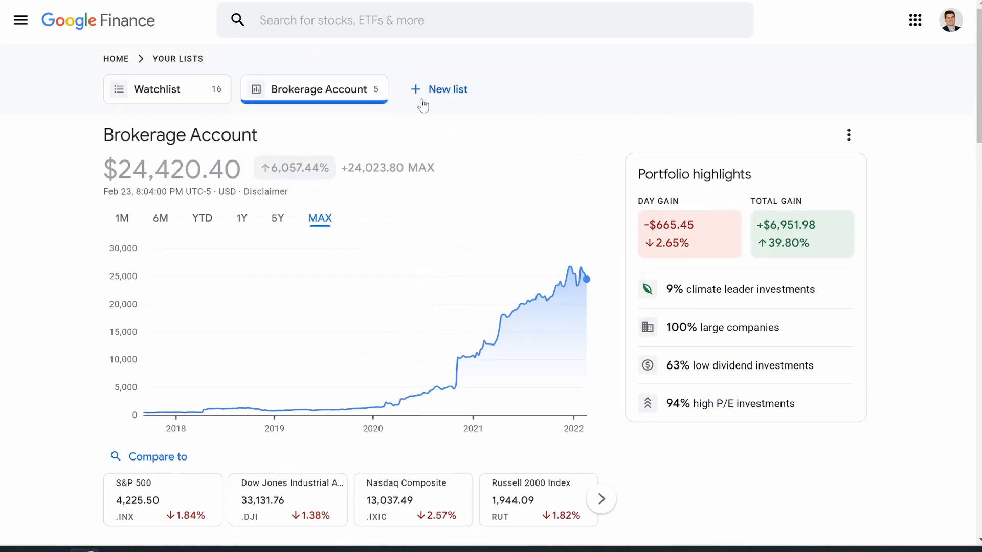
# Create a new list named IRA and switch it from watchlist to portfolio view
pyautogui.click(434, 89)
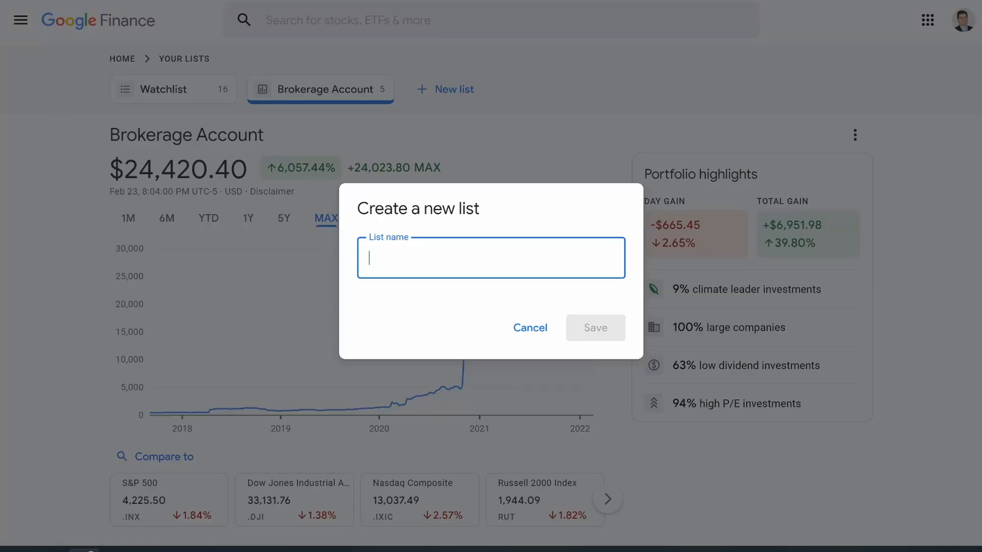
pyautogui.write('IRA')
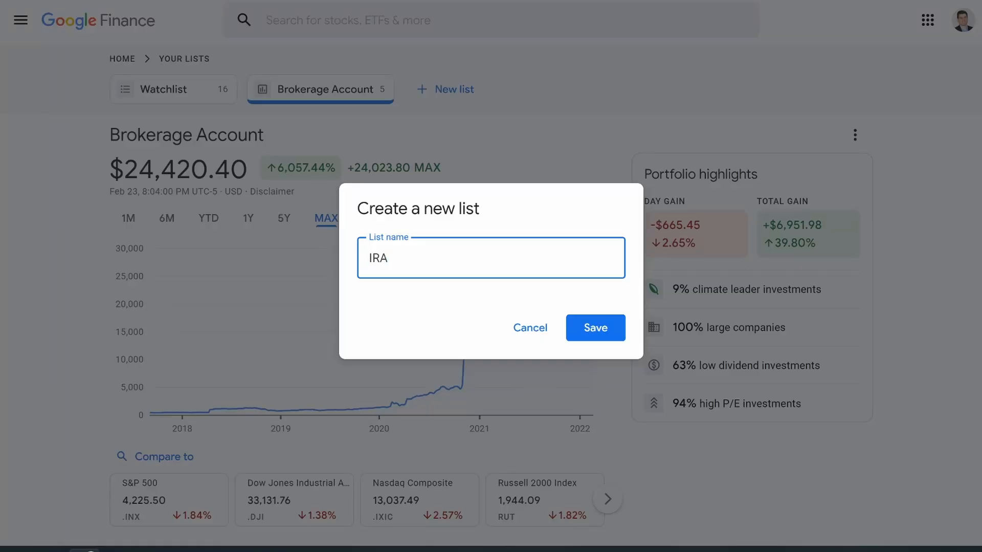
pyautogui.click(595, 329)
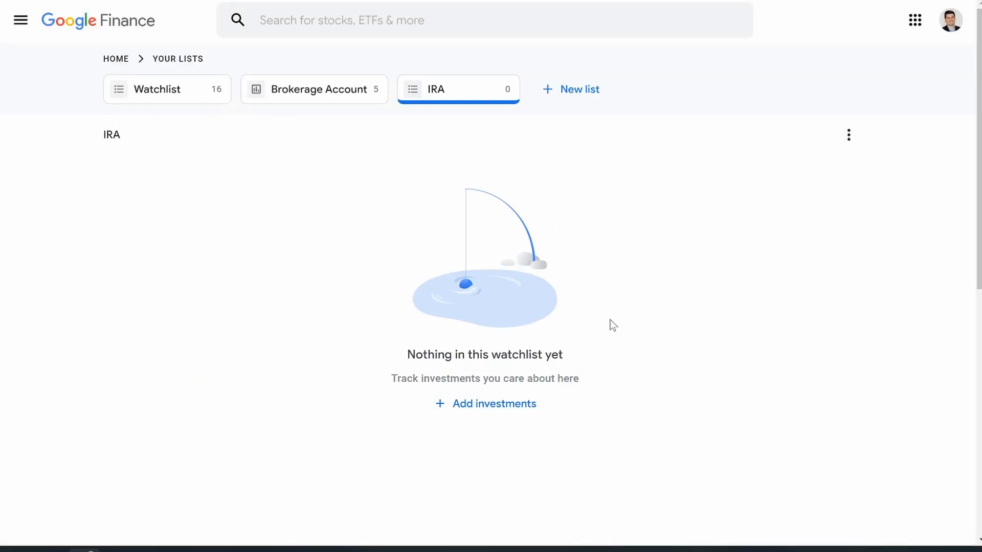
pyautogui.click(849, 134)
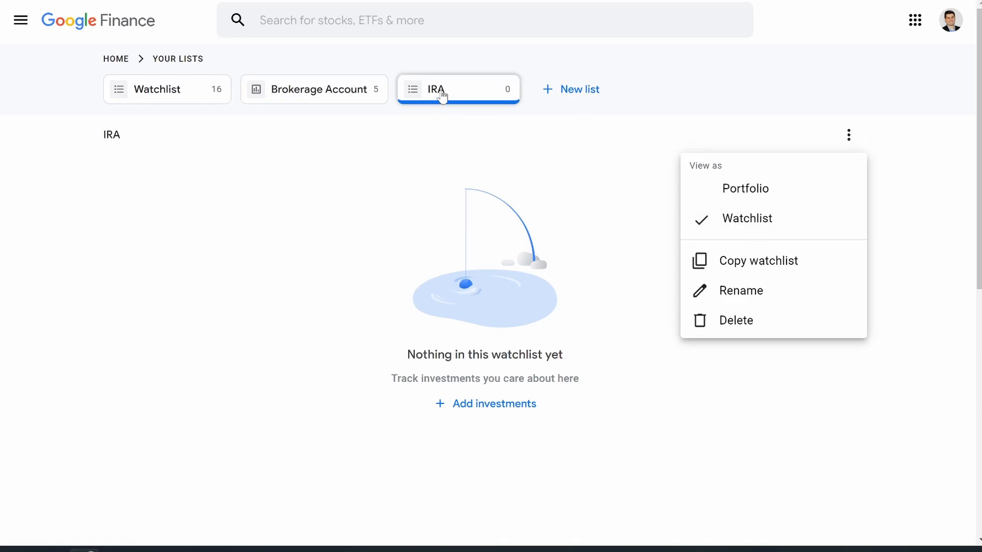
pyautogui.click(731, 191)
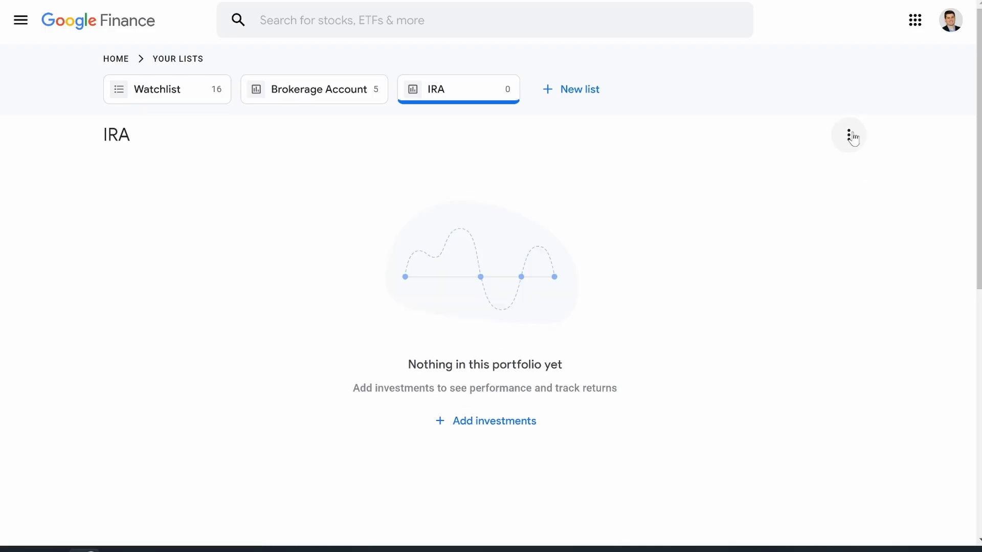
# Start adding Vanguard Total Stock Market Index Fund ETF (VTI) to the IRA portfolio with a quantity of 20
pyautogui.click(464, 424)
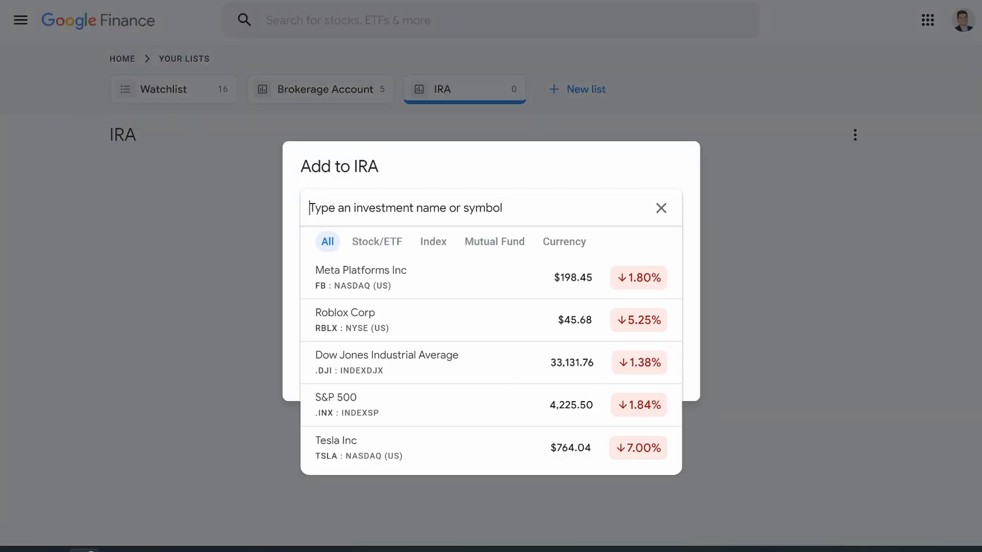
pyautogui.write('vti')
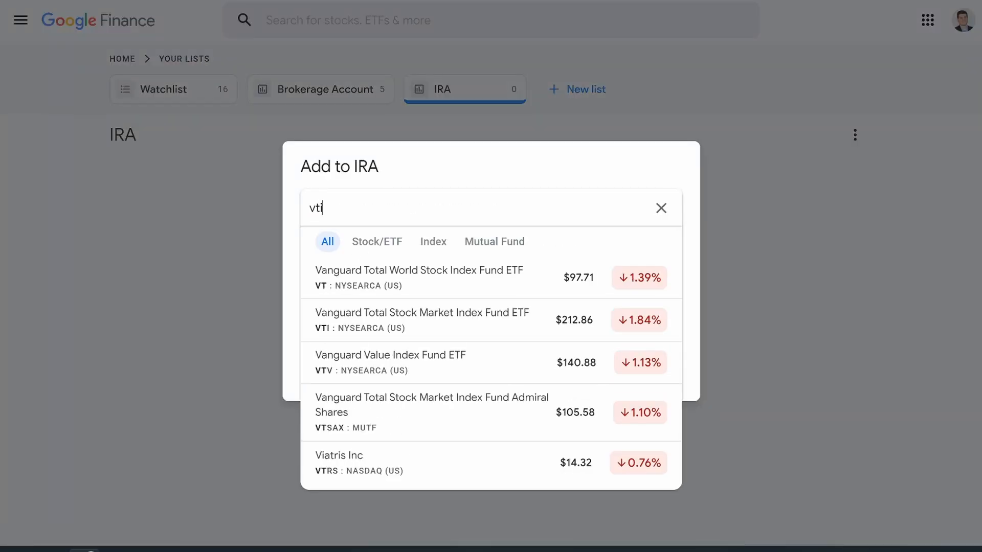
pyautogui.click(453, 274)
# Set the VTI purchase date to 8/24/21 and save the purchase, continuing with another investment
pyautogui.click(460, 268)
pyautogui.click(429, 296)
pyautogui.click(429, 296)
pyautogui.click(429, 296)
pyautogui.click(429, 296)
pyautogui.click(429, 296)
pyautogui.click(429, 297)
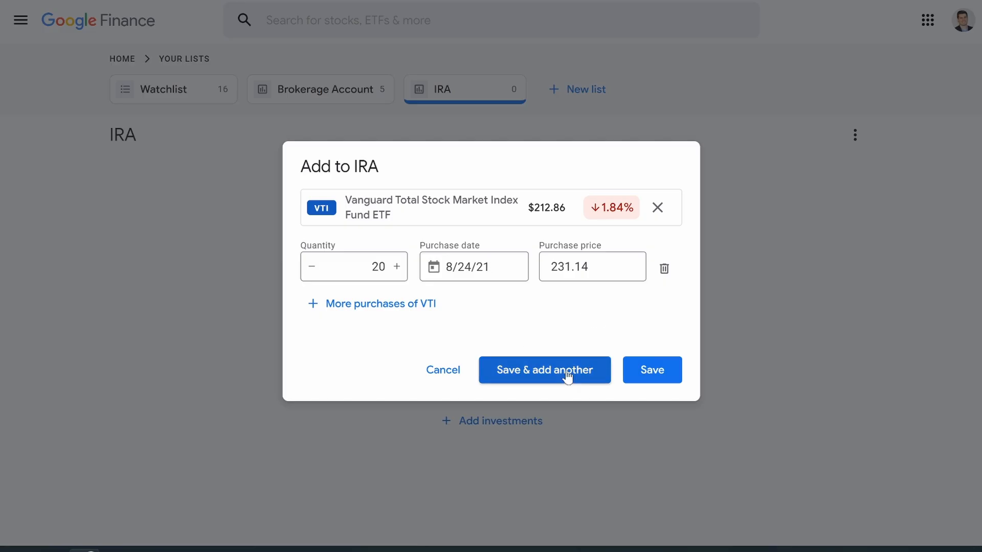
pyautogui.click(510, 364)
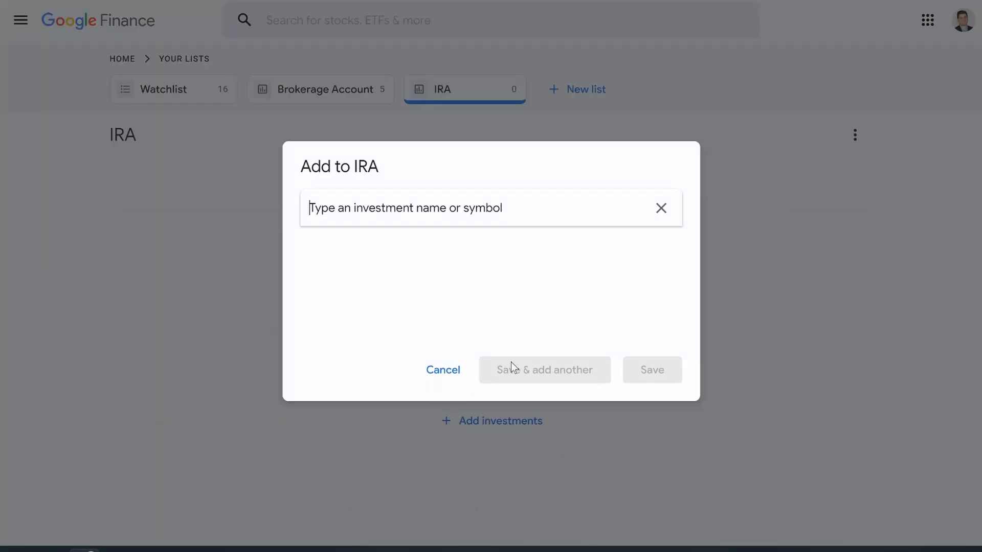
# Record a purchase of 10 ProShares UltraPro QQQ (TQQQ) shares dated in February 2020, and save it to continue with another investment
pyautogui.write('tqqq')
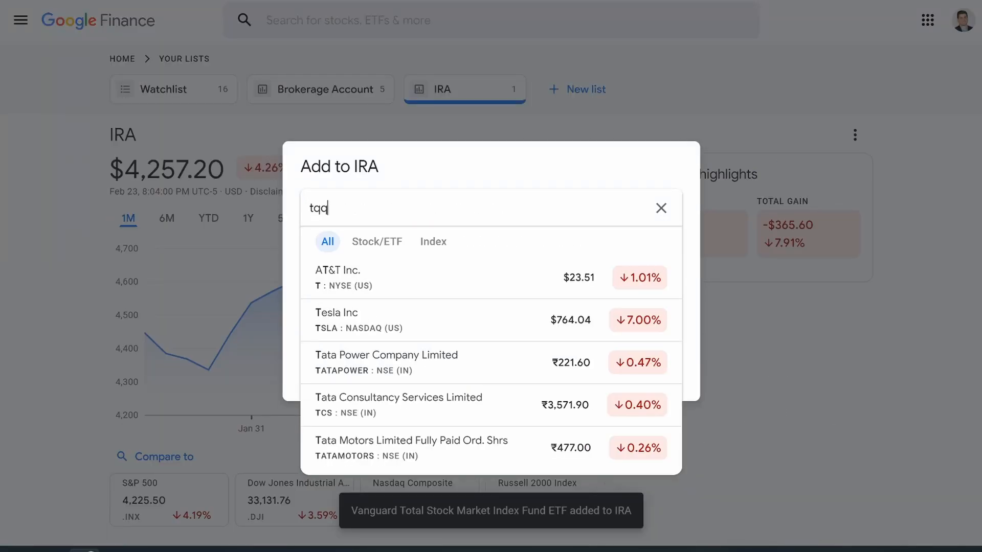
pyautogui.click(362, 296)
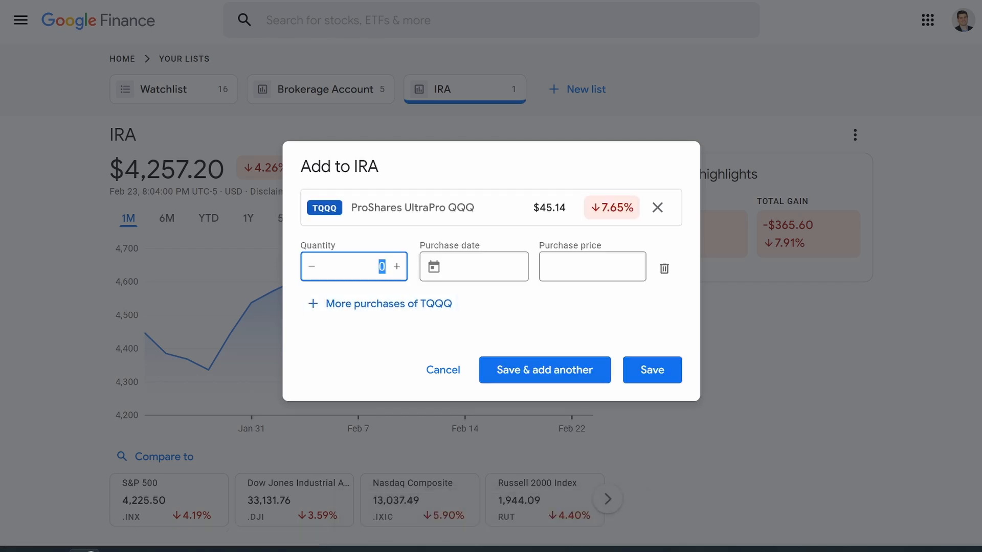
pyautogui.press('Tab')
pyautogui.write('10')
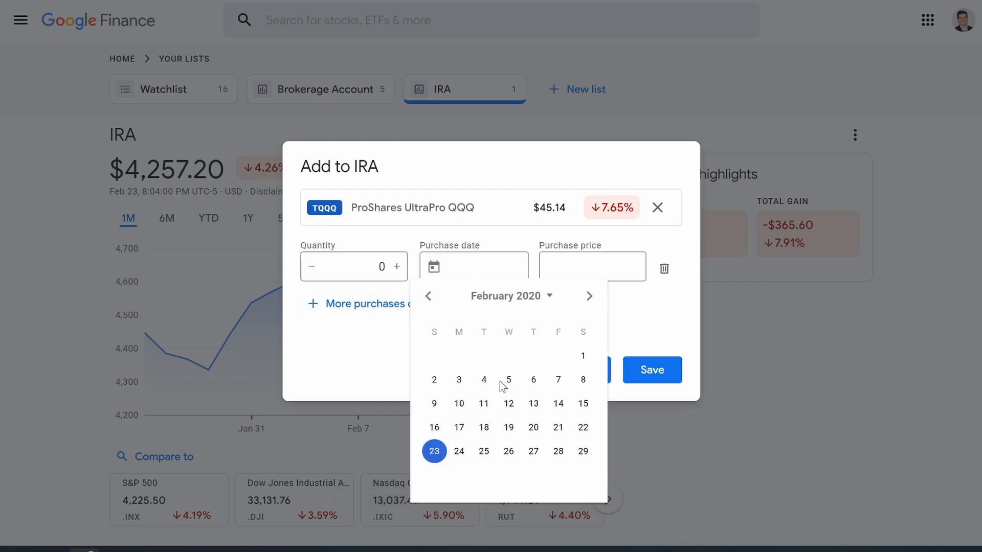
pyautogui.click(509, 380)
pyautogui.click(520, 377)
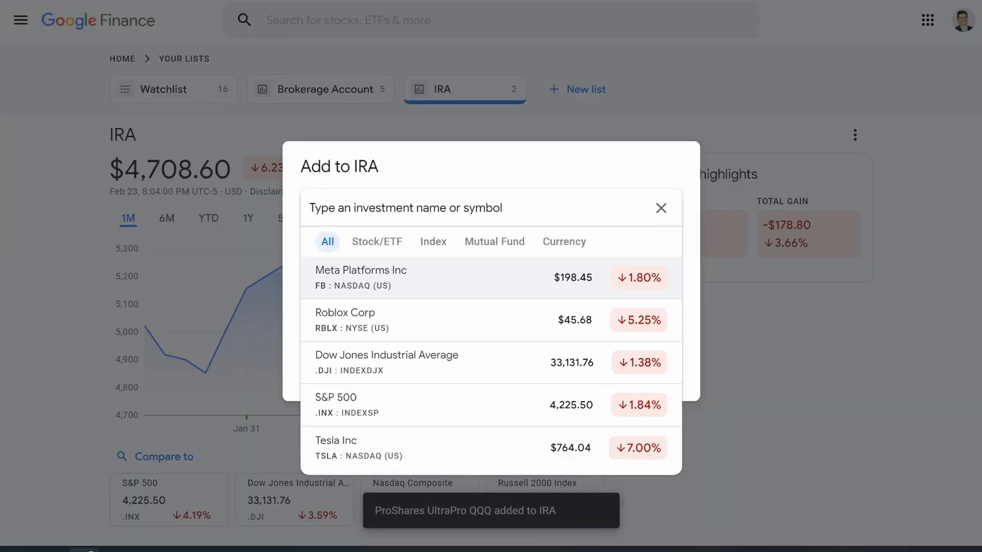
pyautogui.write('o')
pyautogui.press('Return')
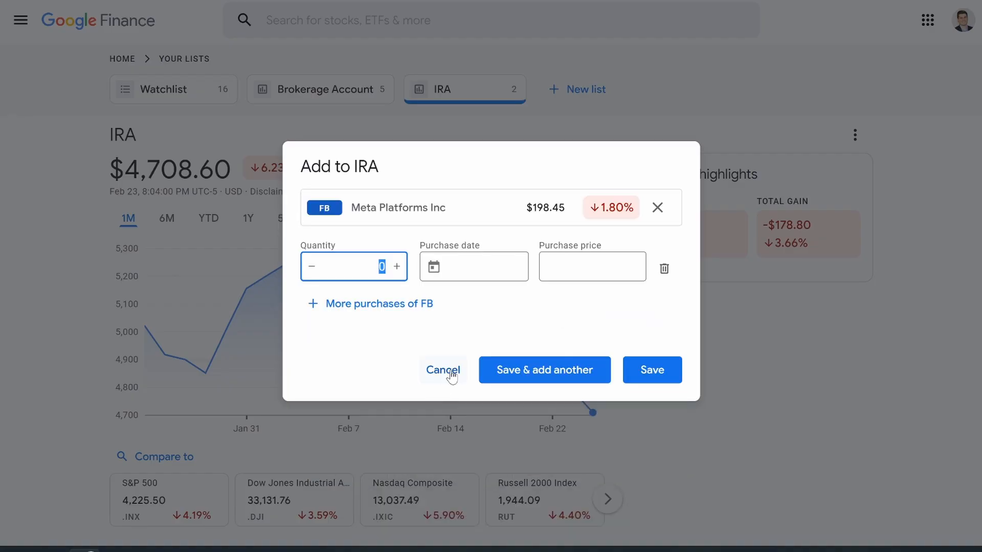
pyautogui.click(452, 376)
# Start a new investment in the IRA portfolio for Realty Income Corp (O) with a quantity of 20
pyautogui.scroll(-4, 329, 154)
pyautogui.click(825, 330)
pyautogui.write('o')
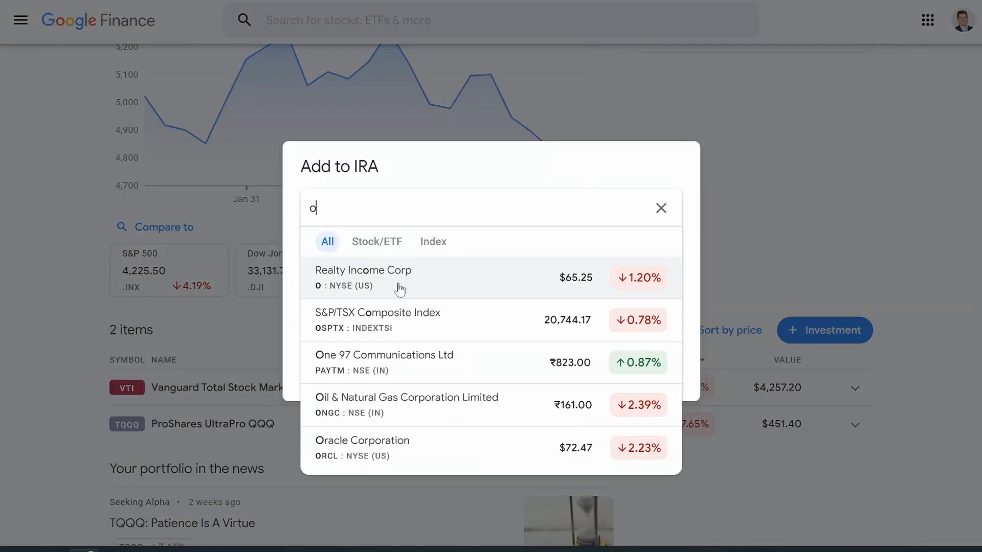
pyautogui.click(399, 290)
pyautogui.write('20')
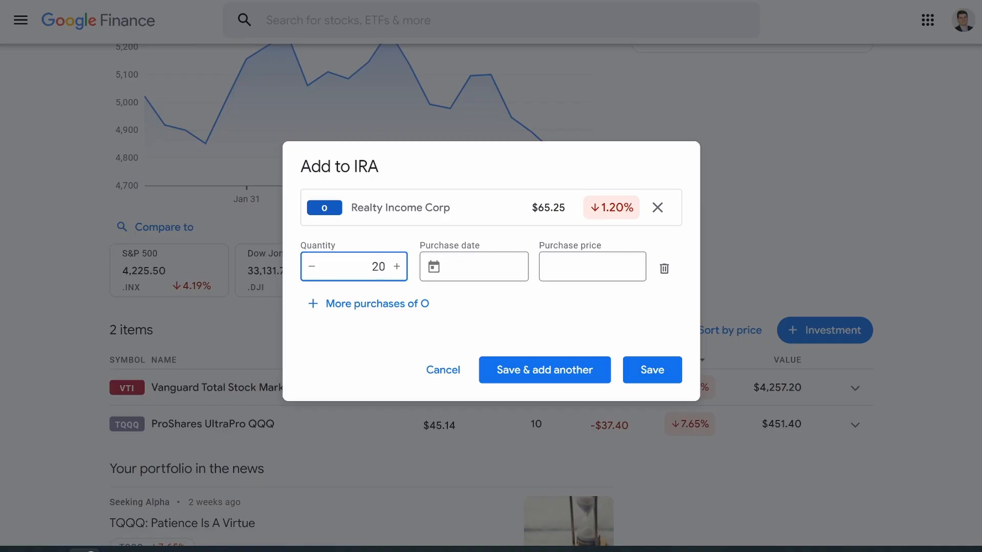
# Pick a purchase date for the Realty Income Corp shares and save the purchase, continuing with another investment
pyautogui.click(492, 266)
pyautogui.click(518, 300)
pyautogui.click(490, 345)
pyautogui.click(532, 377)
pyautogui.click(539, 373)
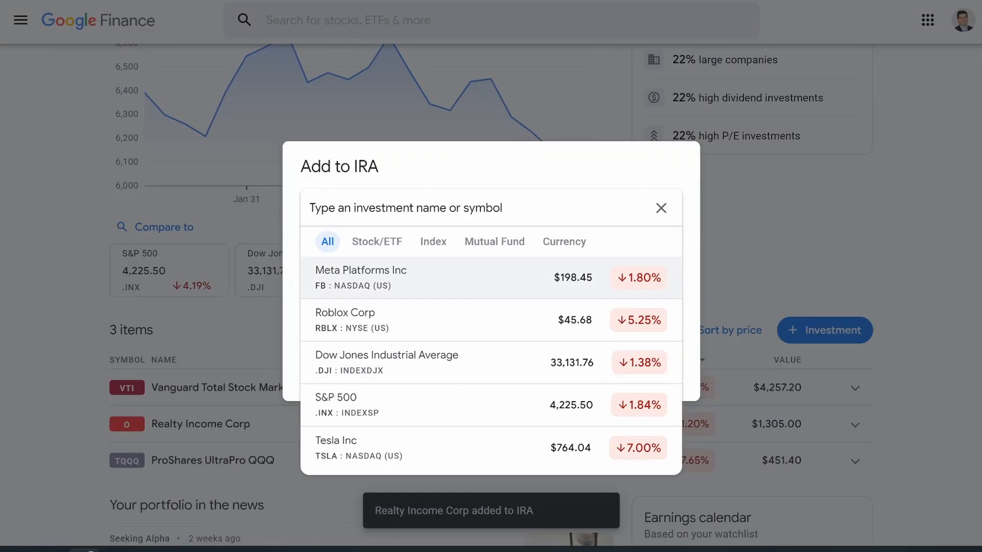
# Leave the IRA investment entry, view the Brokerage Account portfolio, and return to the home page's portfolio summary
pyautogui.click(661, 208)
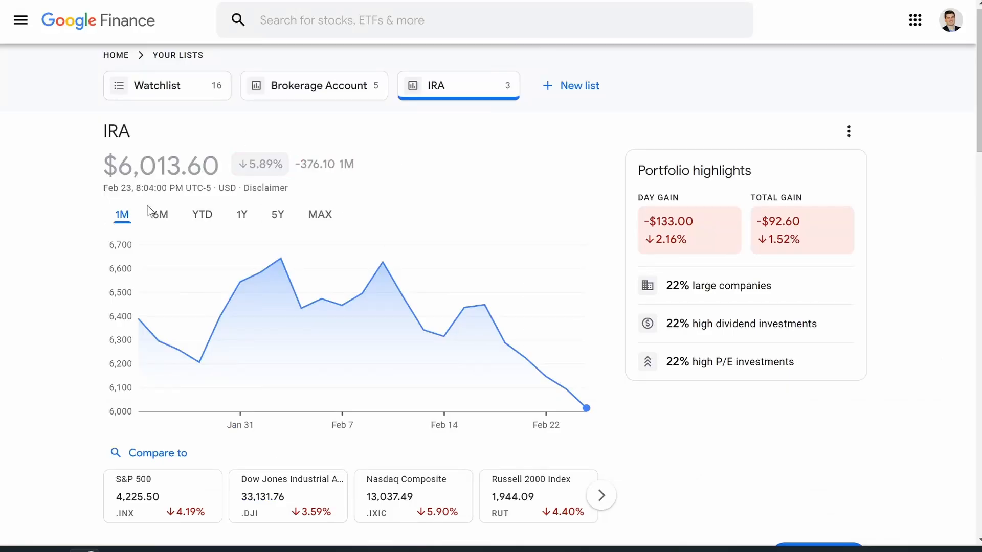
pyautogui.click(323, 85)
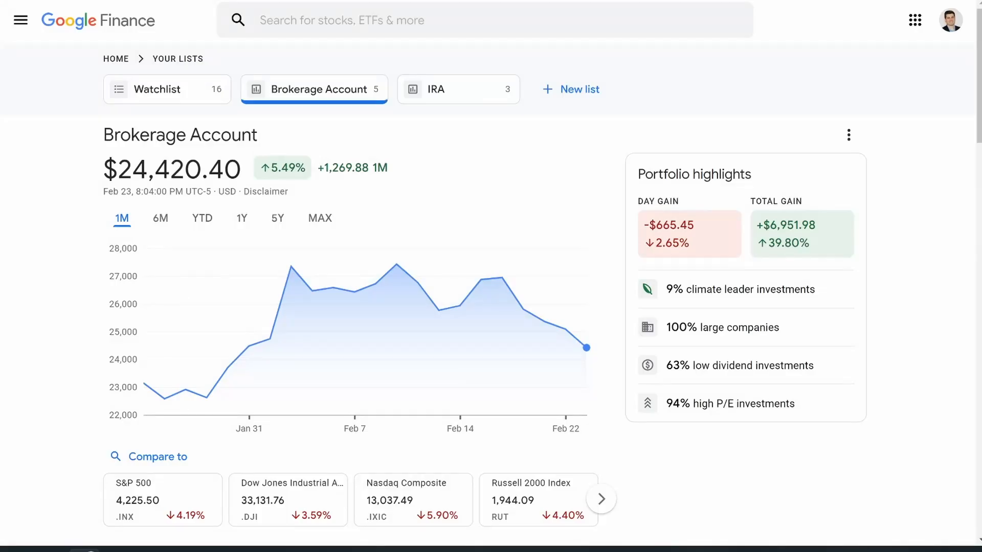
pyautogui.click(117, 58)
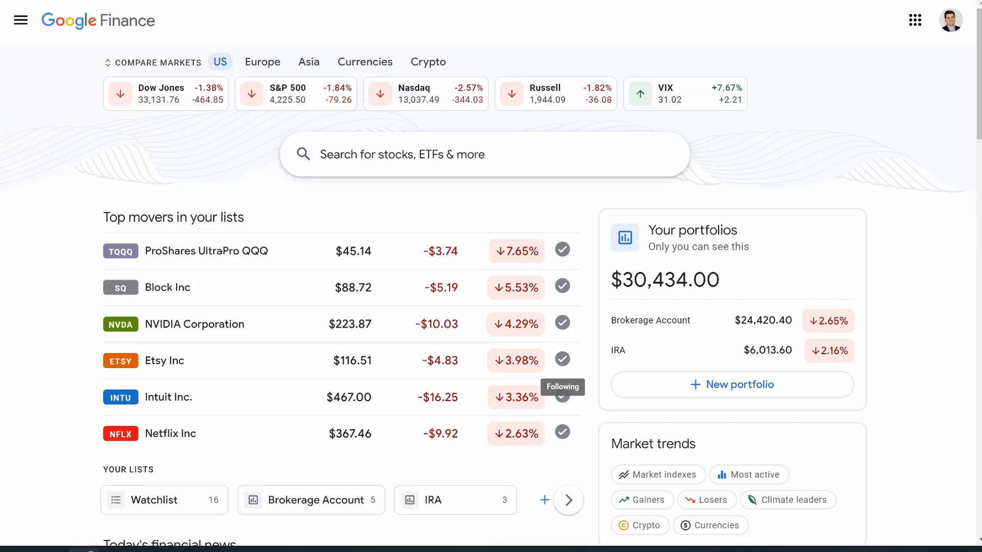
pyautogui.moveTo(648, 230); pyautogui.dragTo(738, 231)
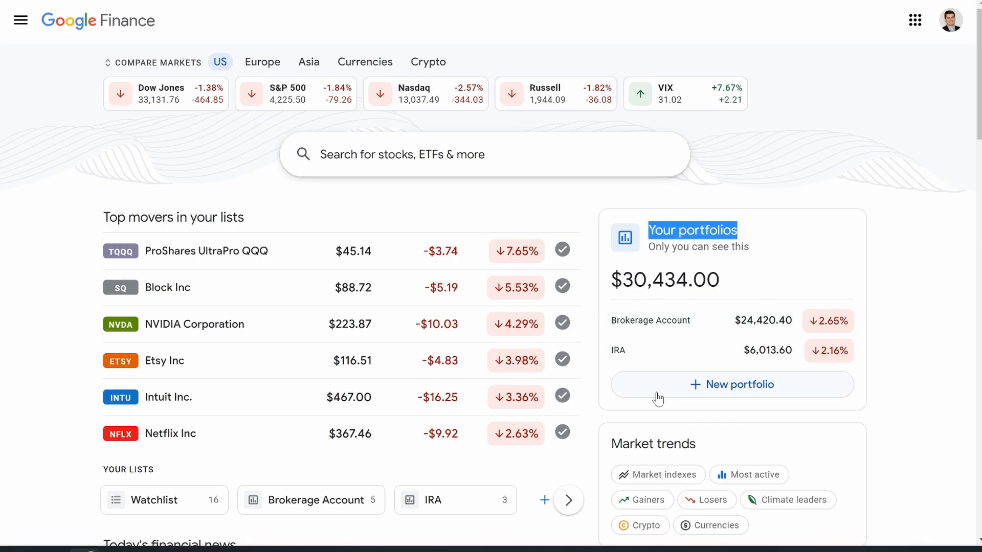
# Create a new portfolio named Crypto
pyautogui.click(700, 389)
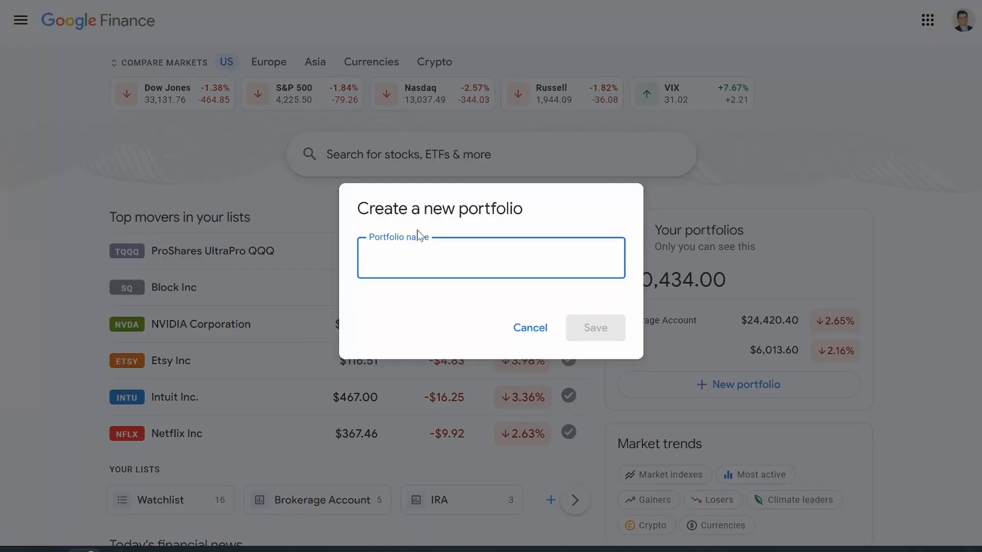
pyautogui.write('Crypto')
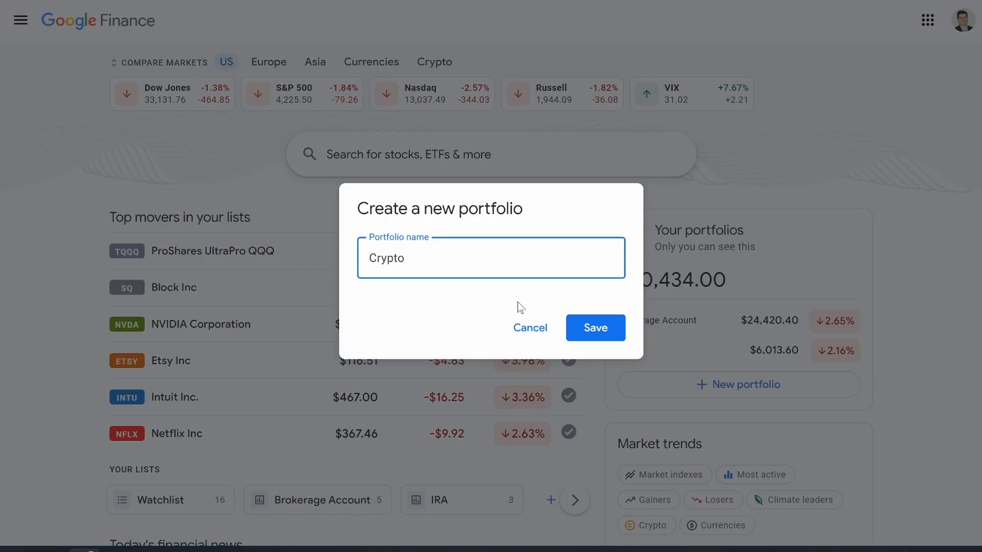
pyautogui.click(589, 330)
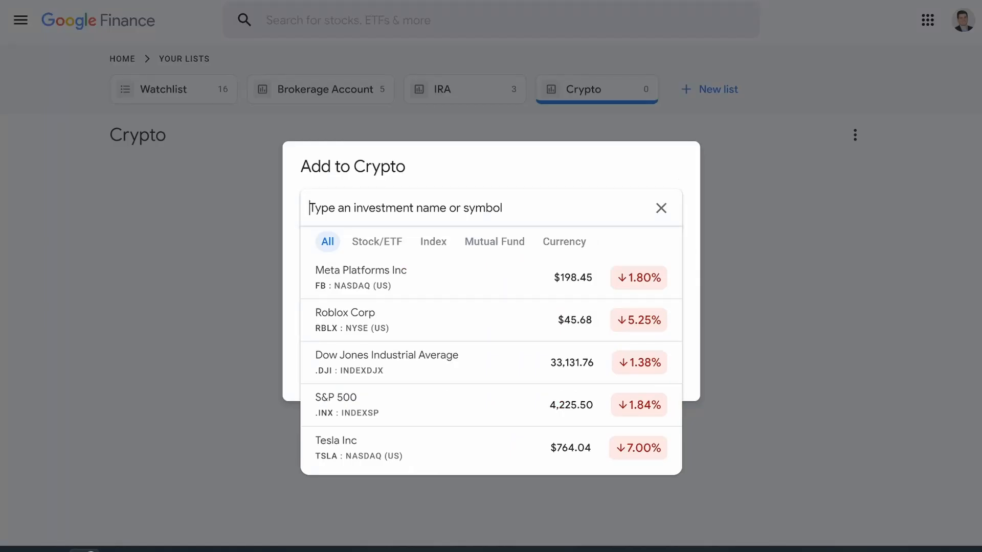
# Record a purchase of .28 Bitcoin (BTC / USD) dated 9/9/20 in the Crypto portfolio, and save it to continue with another investment
pyautogui.write('bitcoin')
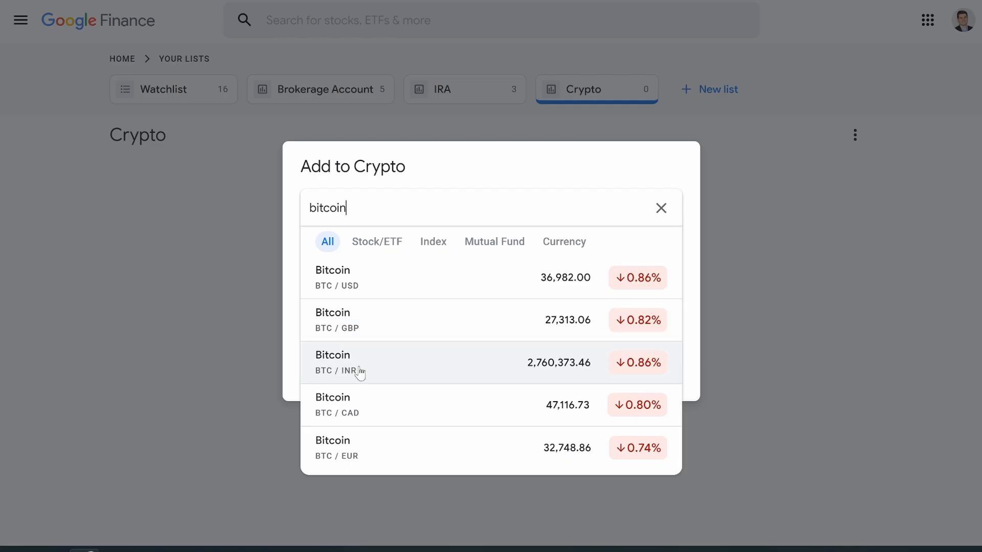
pyautogui.click(370, 283)
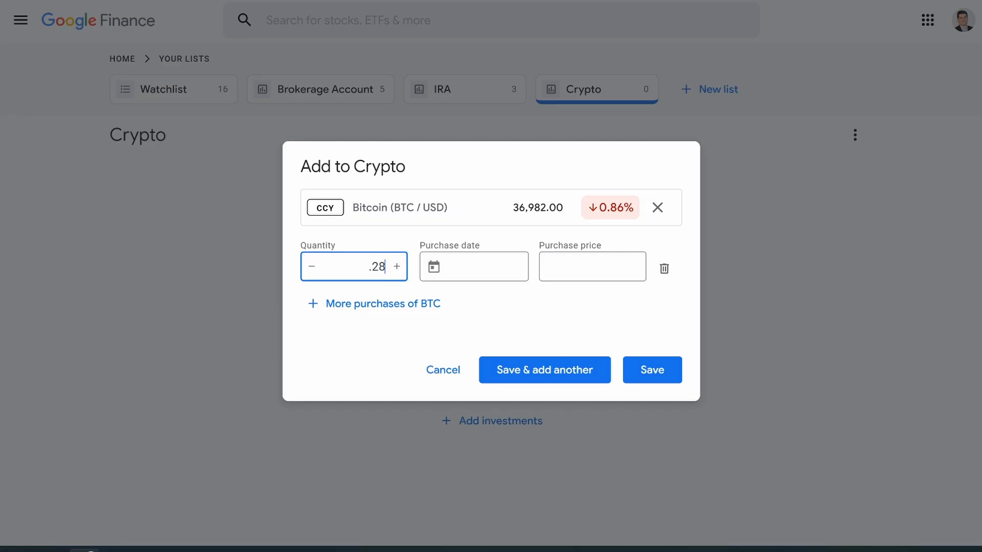
pyautogui.click(476, 267)
pyautogui.click(505, 342)
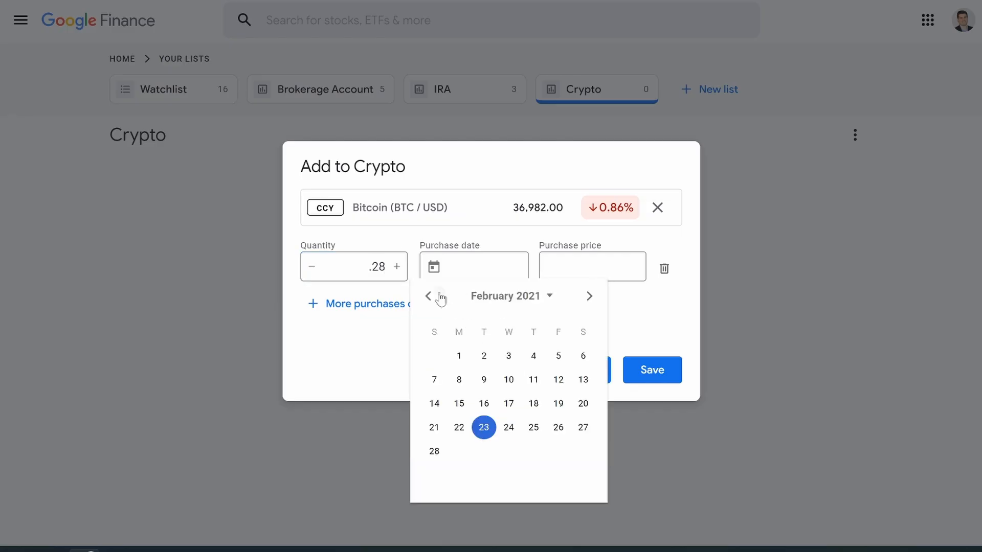
pyautogui.click(440, 297)
pyautogui.click(440, 296)
pyautogui.click(440, 297)
pyautogui.click(440, 297)
pyautogui.click(440, 296)
pyautogui.click(509, 379)
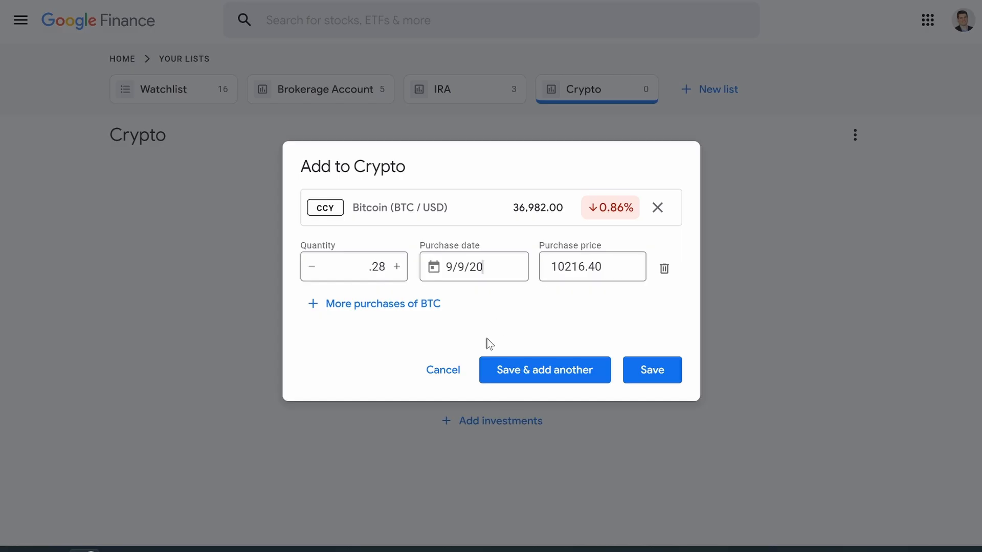
pyautogui.click(541, 387)
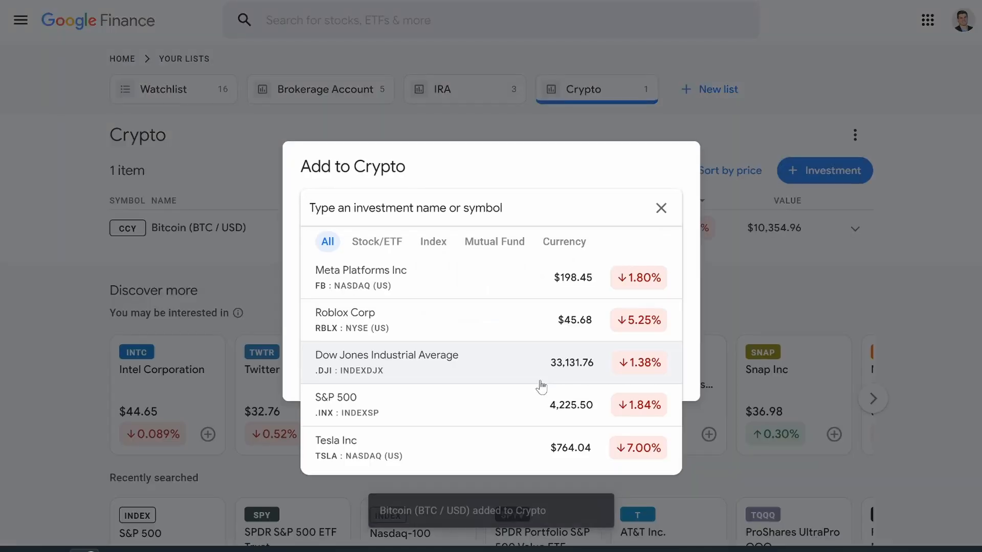
# Record a purchase of 1 Ether (ETH / USD) dated 6/18/21, and save it to continue with another investment
pyautogui.write('e')
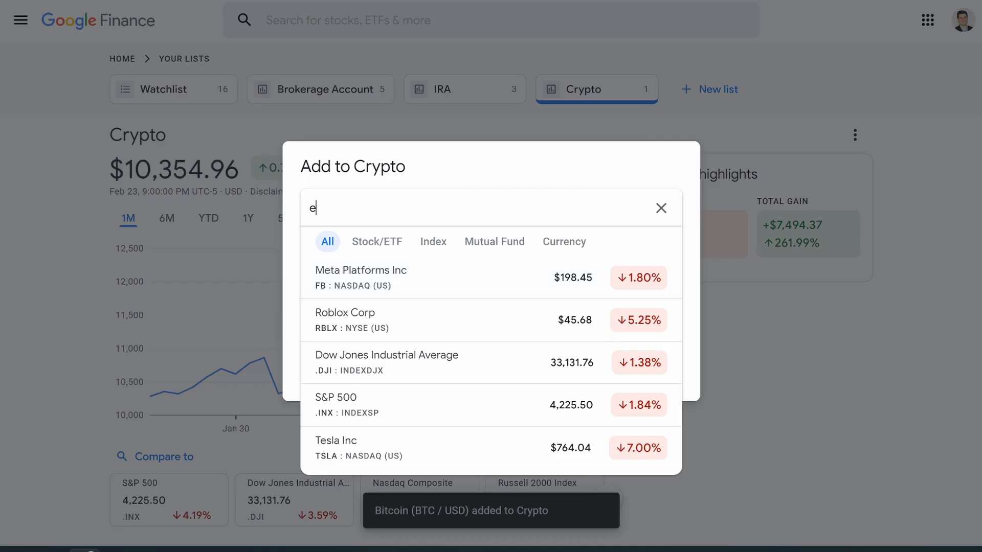
pyautogui.write('th')
pyautogui.click(332, 320)
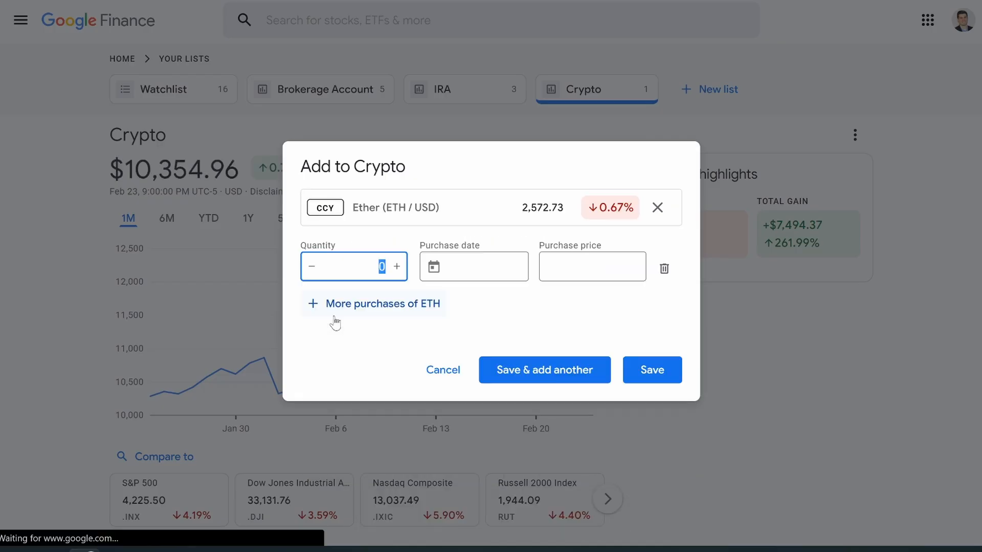
pyautogui.click(474, 267)
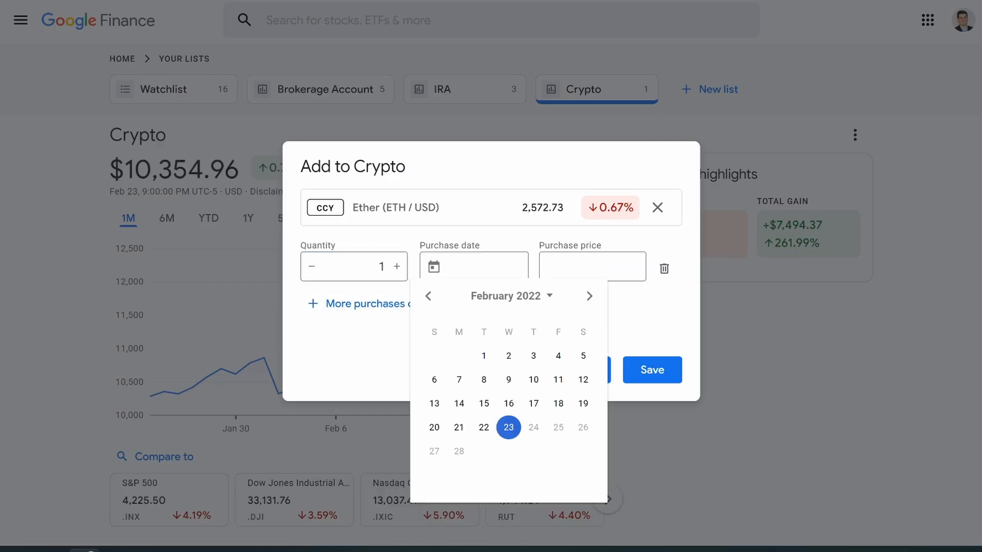
pyautogui.click(506, 302)
pyautogui.click(466, 319)
pyautogui.click(429, 297)
pyautogui.doubleClick(428, 296)
pyautogui.tripleClick(428, 296)
pyautogui.doubleClick(429, 296)
pyautogui.click(534, 402)
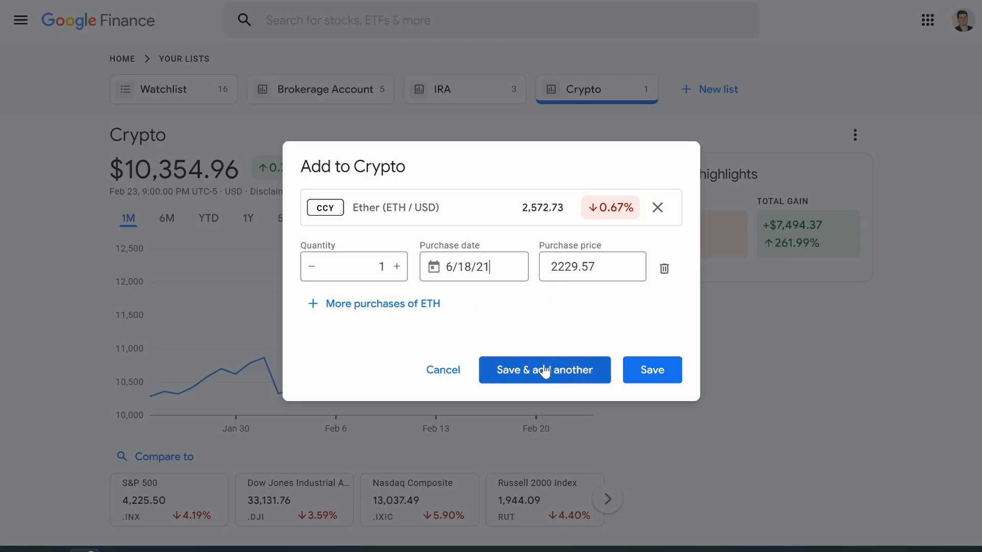
pyautogui.click(564, 378)
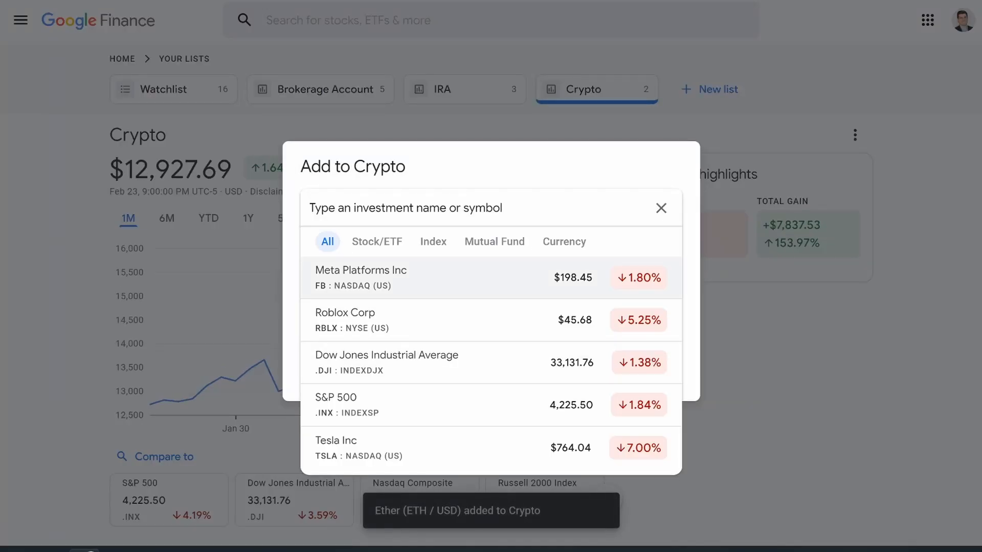
# Search the available investments for ltc, doge and solona, clearing each search
pyautogui.write('ltc')
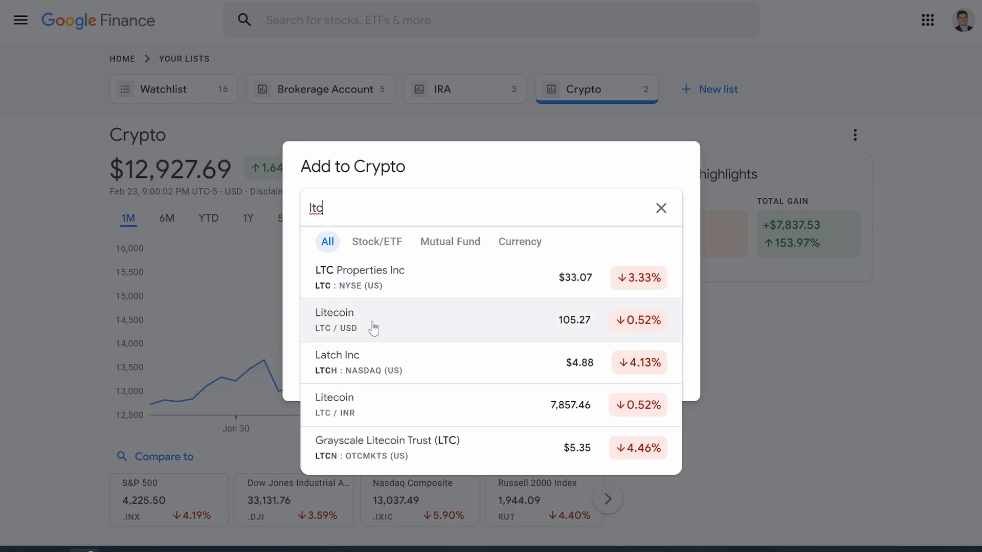
pyautogui.press('BackSpace')
pyautogui.press('BackSpace')
pyautogui.press('BackSpace')
pyautogui.write('doge')
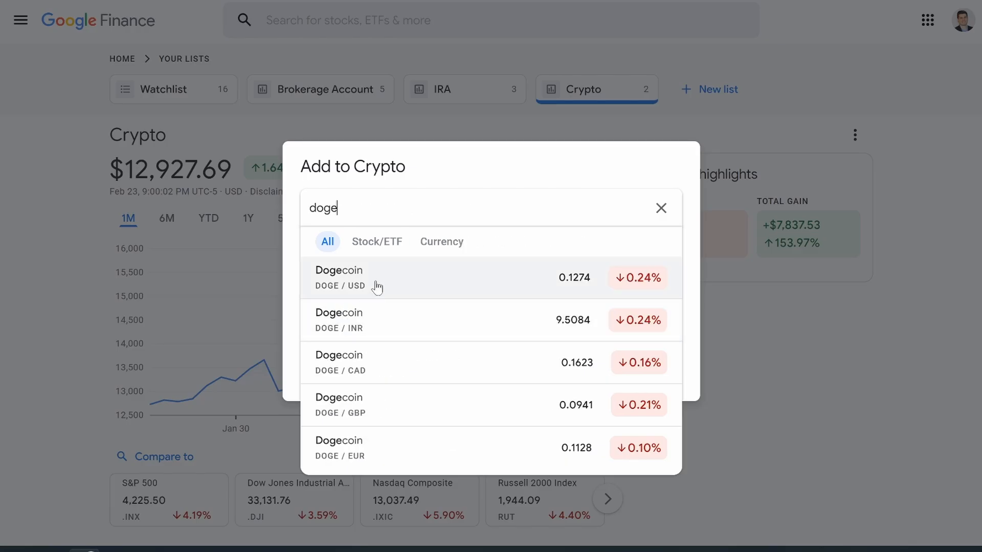
pyautogui.press('BackSpace')
pyautogui.press('BackSpace')
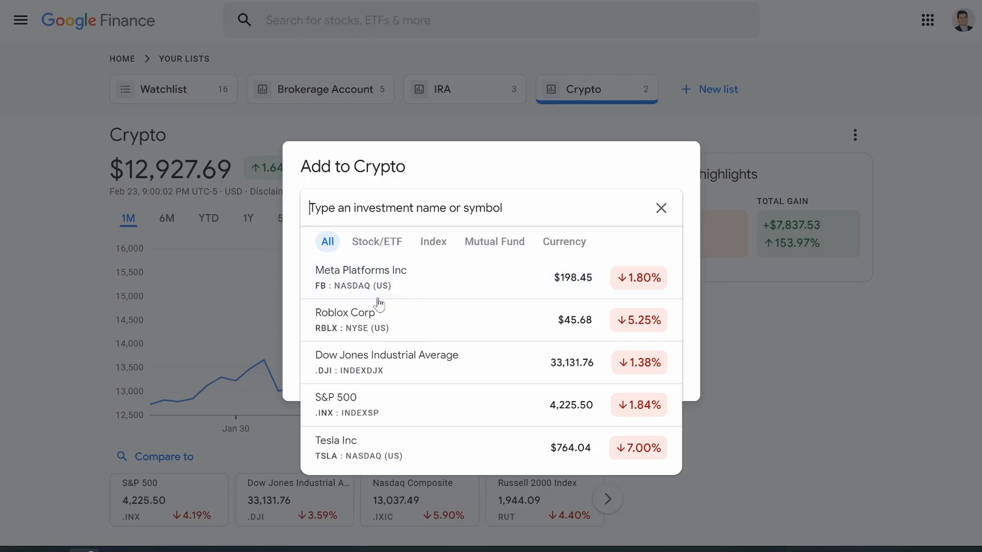
pyautogui.write('solona')
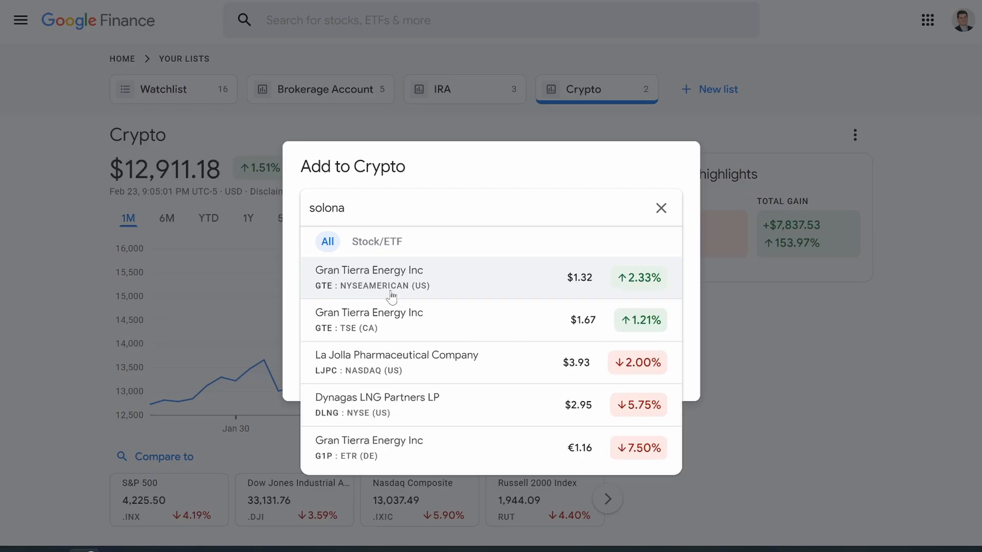
pyautogui.press('BackSpace')
pyautogui.press('BackSpace')
pyautogui.press('BackSpace')
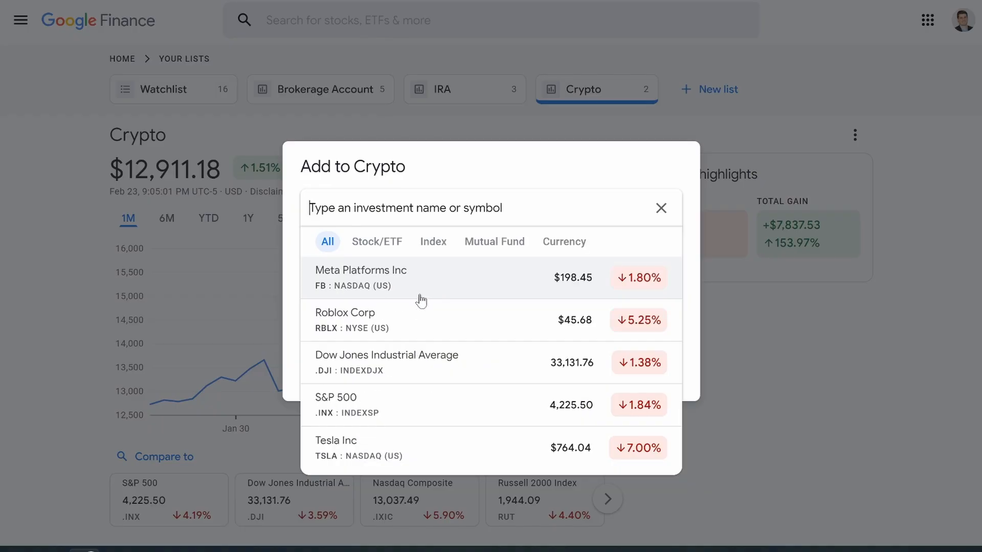
# Limit the investment search to currencies, look for Bitcoin Cash, and cancel adding another investment to the Crypto portfolio
pyautogui.click(565, 245)
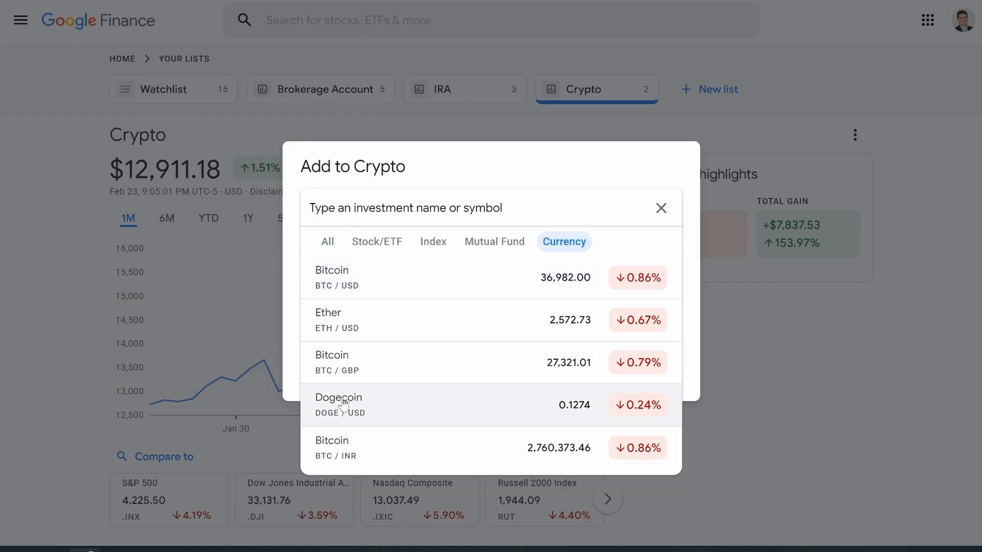
pyautogui.write('s')
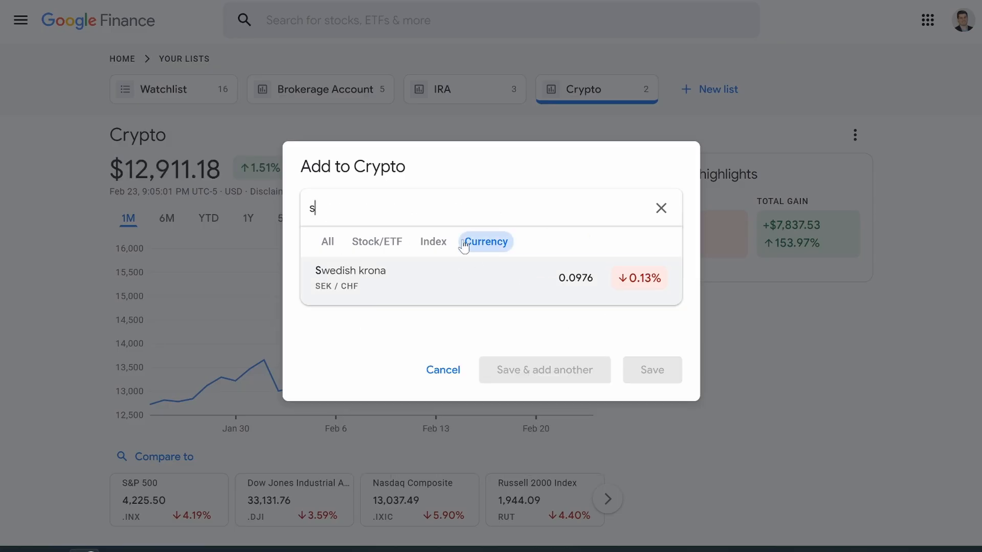
pyautogui.press('BackSpace')
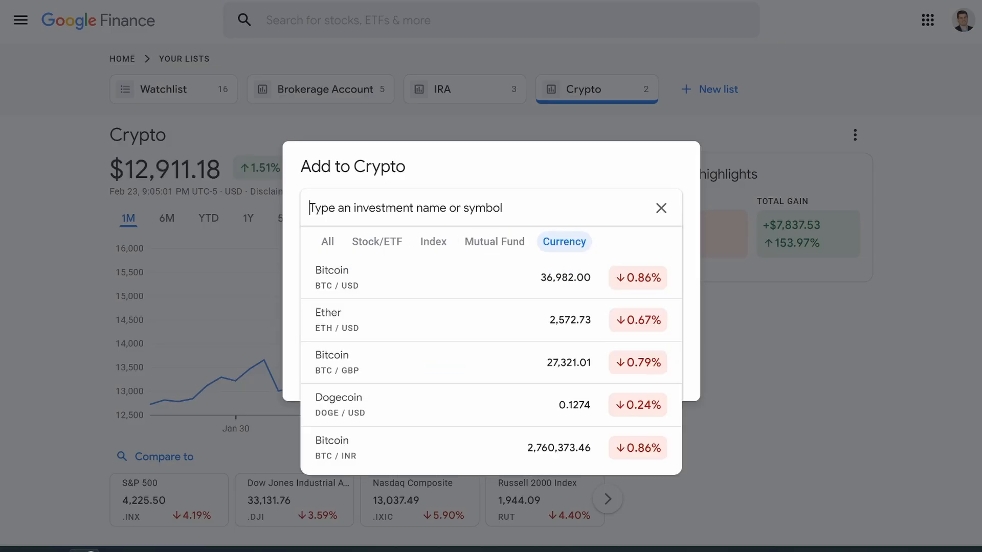
pyautogui.write('bitcoin')
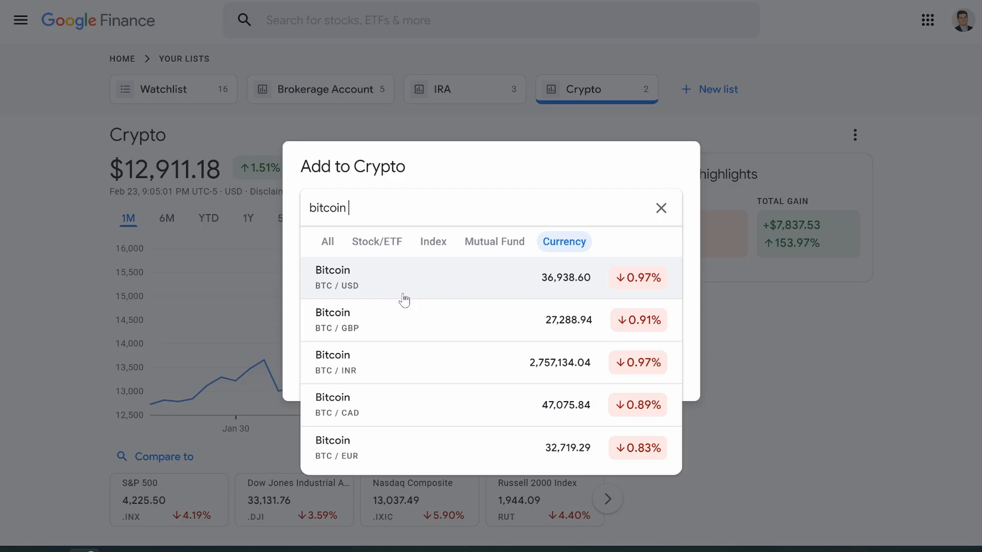
pyautogui.write(' ch')
pyautogui.press('BackSpace')
pyautogui.write('a')
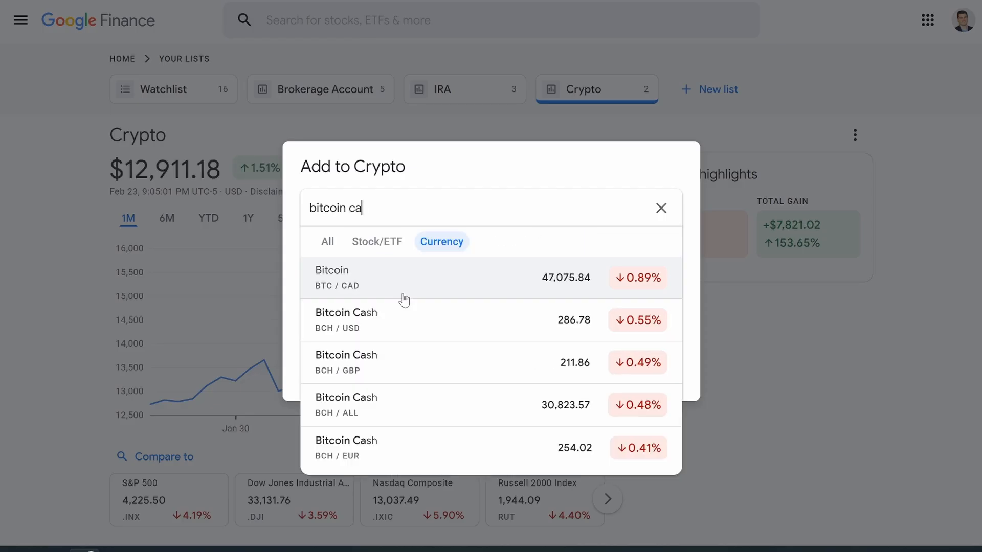
pyautogui.press('BackSpace')
pyautogui.press('BackSpace')
pyautogui.press('BackSpace')
pyautogui.press('BackSpace')
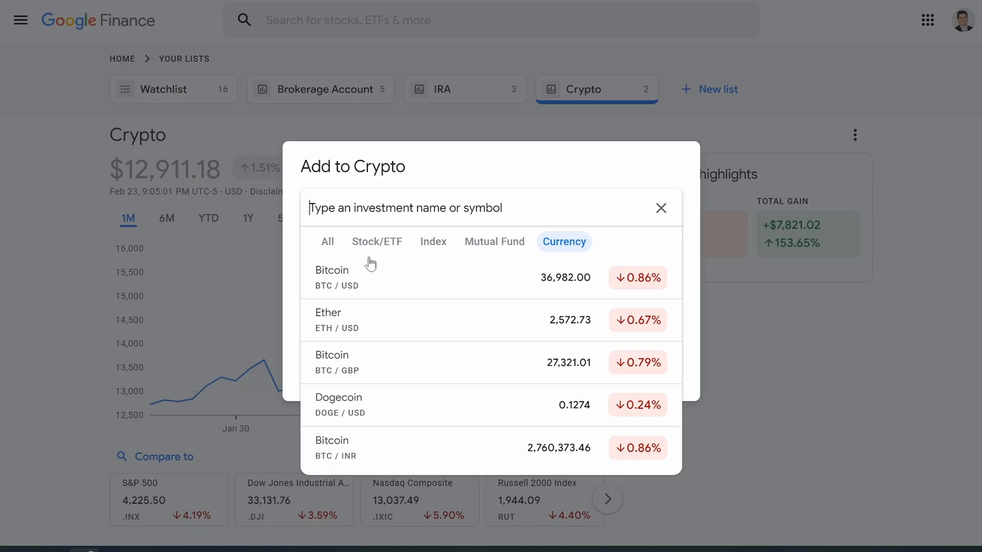
pyautogui.click(666, 213)
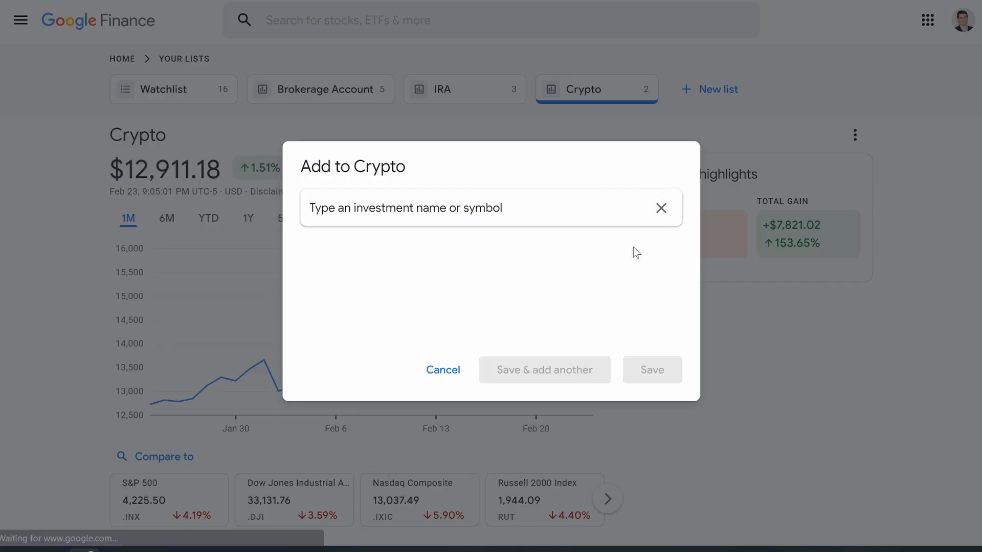
pyautogui.click(431, 373)
# Check the combined portfolio value on the home page, and review the Brokerage Account, IRA and Crypto portfolios including the Crypto holdings
pyautogui.click(123, 65)
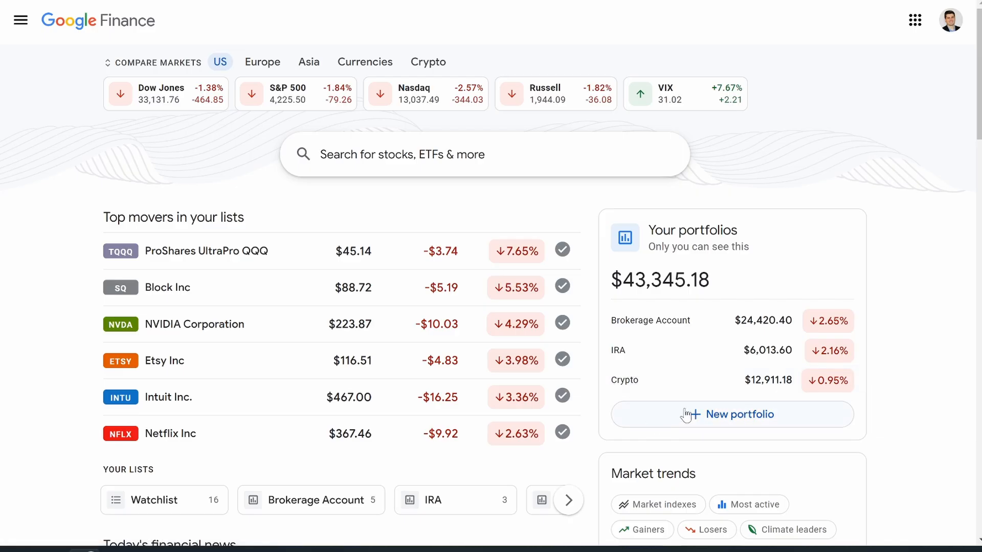
pyautogui.moveTo(612, 280); pyautogui.dragTo(723, 287)
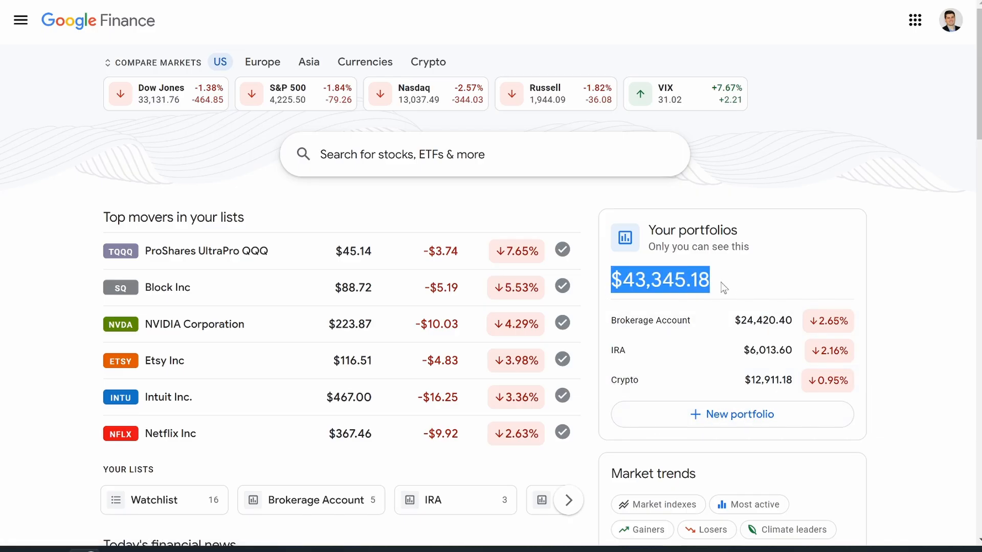
pyautogui.click(736, 322)
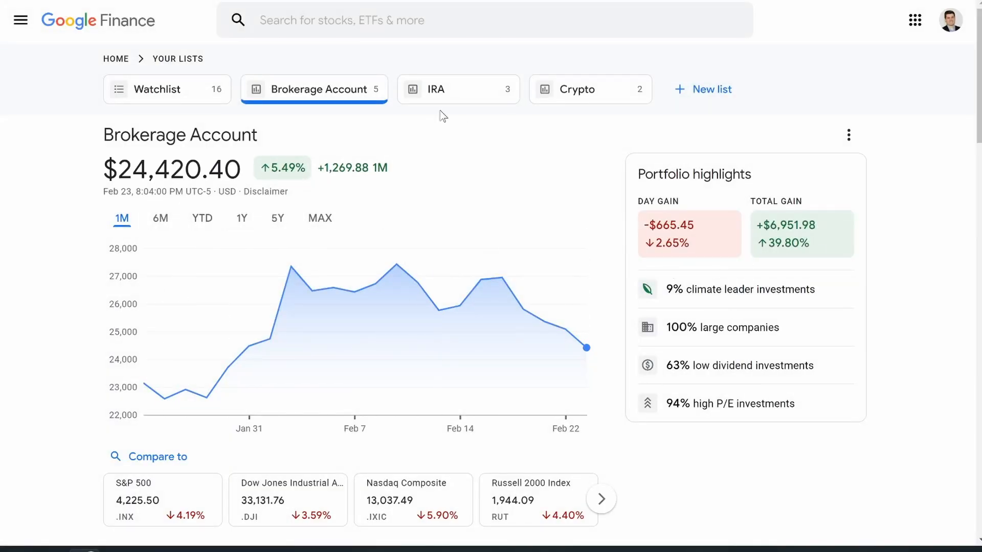
pyautogui.click(450, 97)
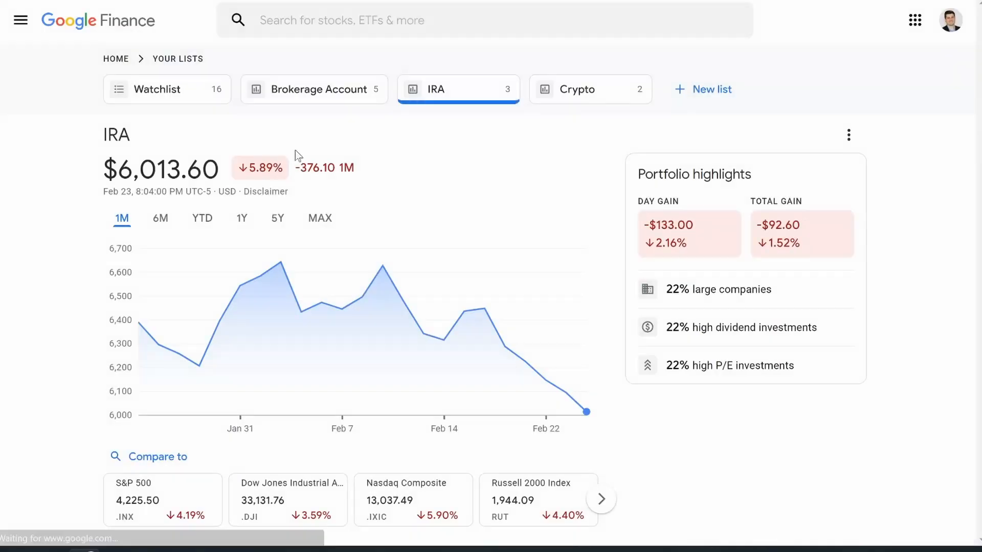
pyautogui.click(562, 92)
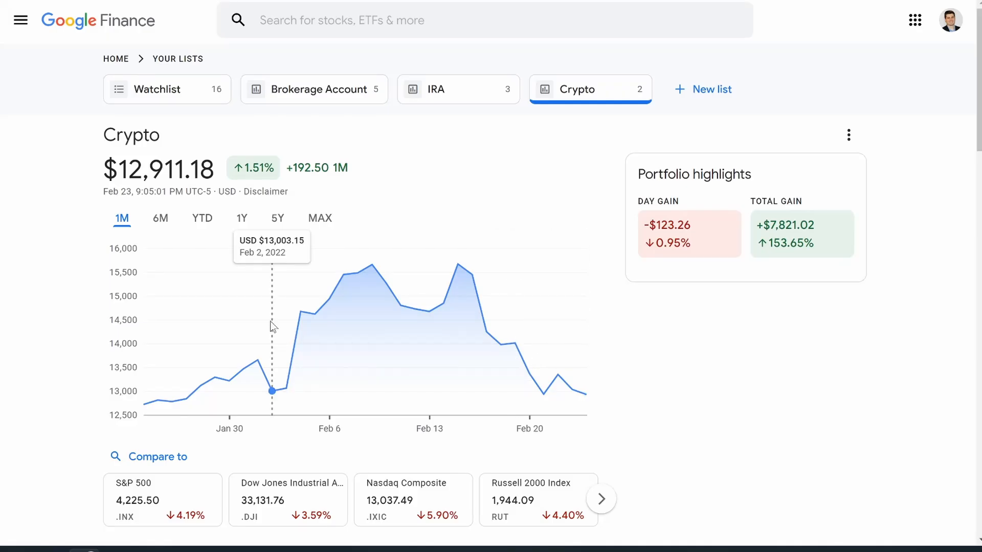
pyautogui.scroll(-2, 272, 328)
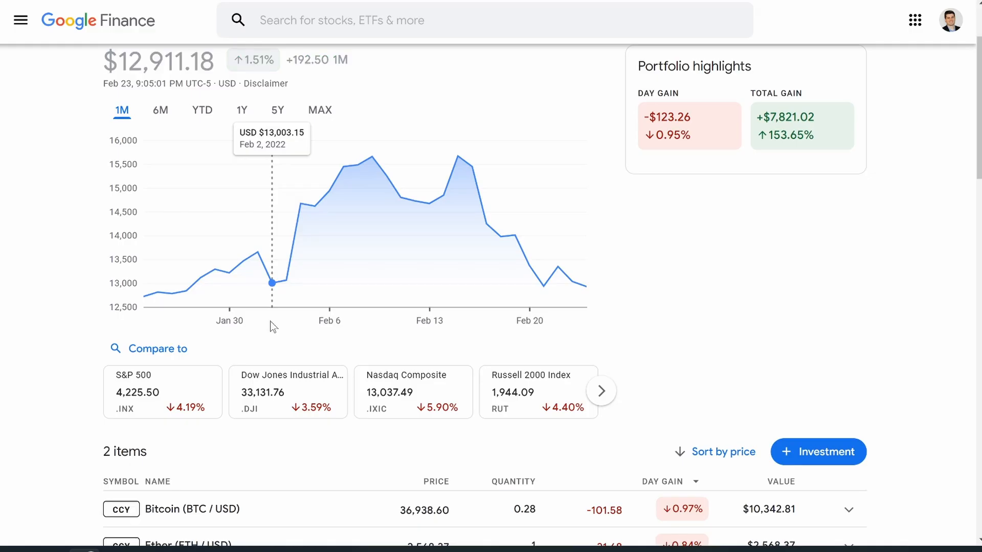
# Examine the Crypto portfolio's holdings and read through the news headlines related to them
pyautogui.scroll(-4, 273, 328)
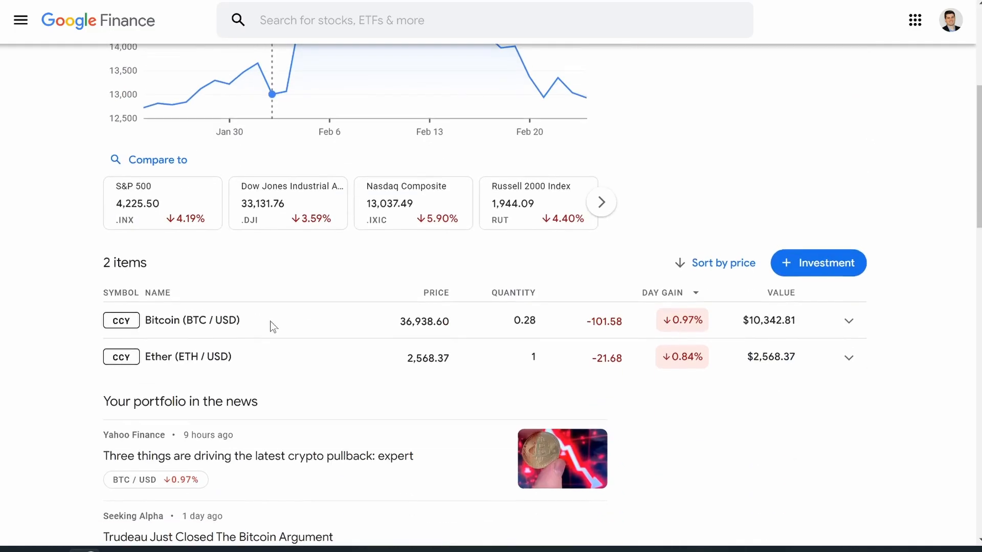
pyautogui.scroll(-4, 394, 385)
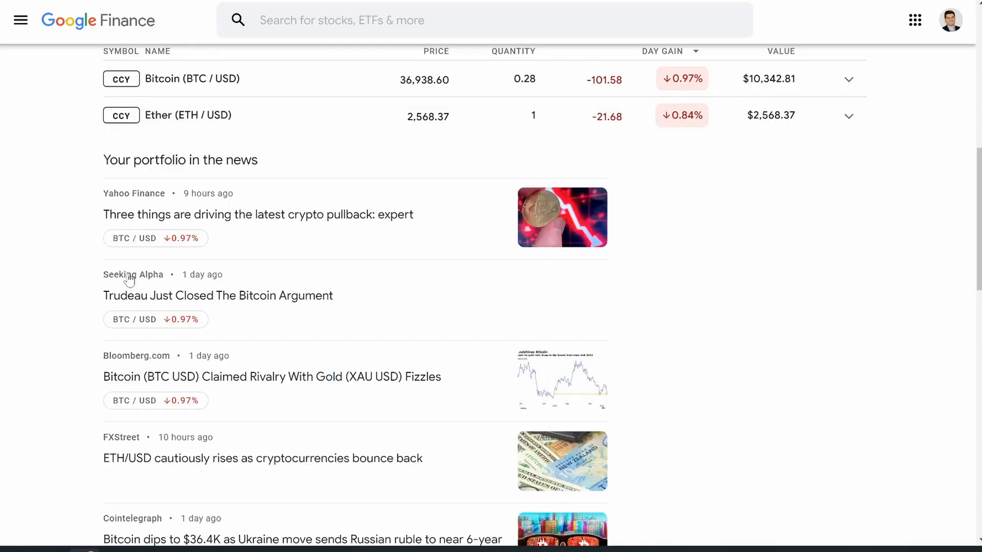
pyautogui.moveTo(101, 162); pyautogui.dragTo(290, 160)
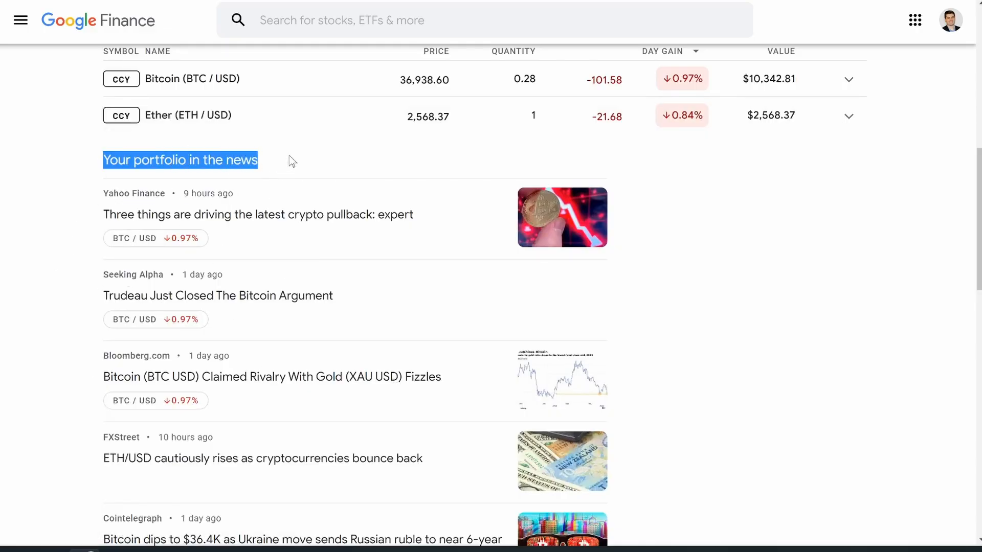
pyautogui.click(81, 248)
pyautogui.scroll(-3, 212, 237)
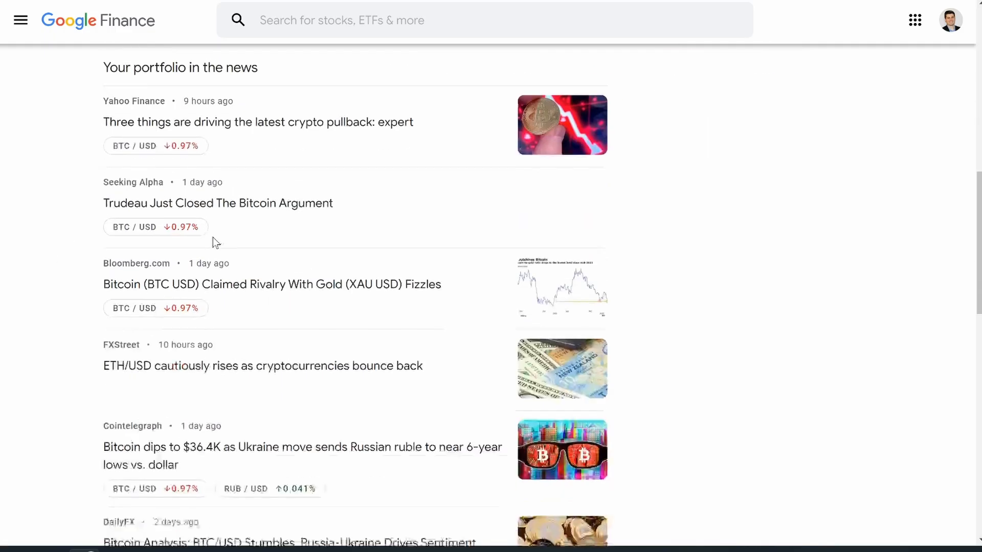
pyautogui.scroll(-4, 219, 230)
pyautogui.scroll(7, 220, 233)
pyautogui.scroll(10, 220, 233)
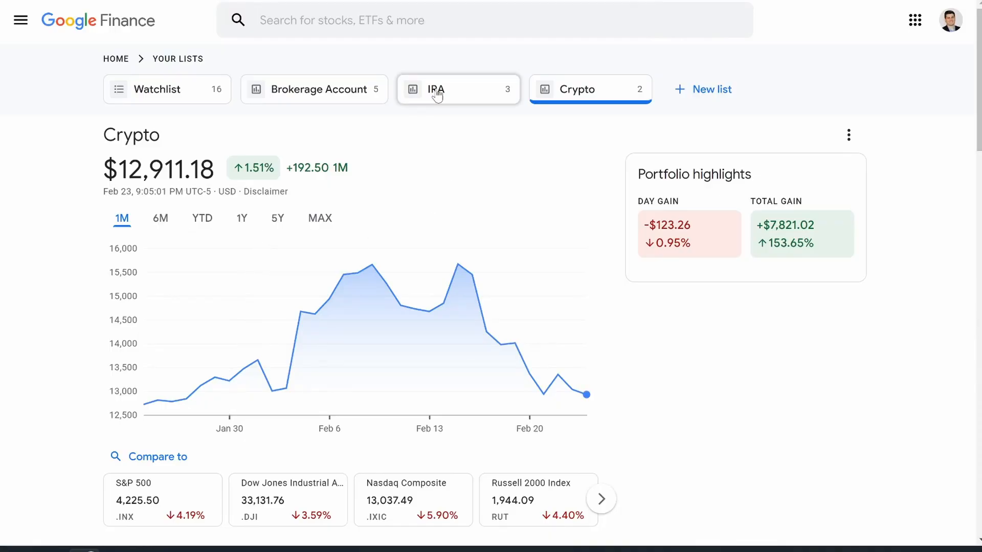
# Open the IRA portfolio and review its holdings, related news and earnings calendar
pyautogui.click(443, 91)
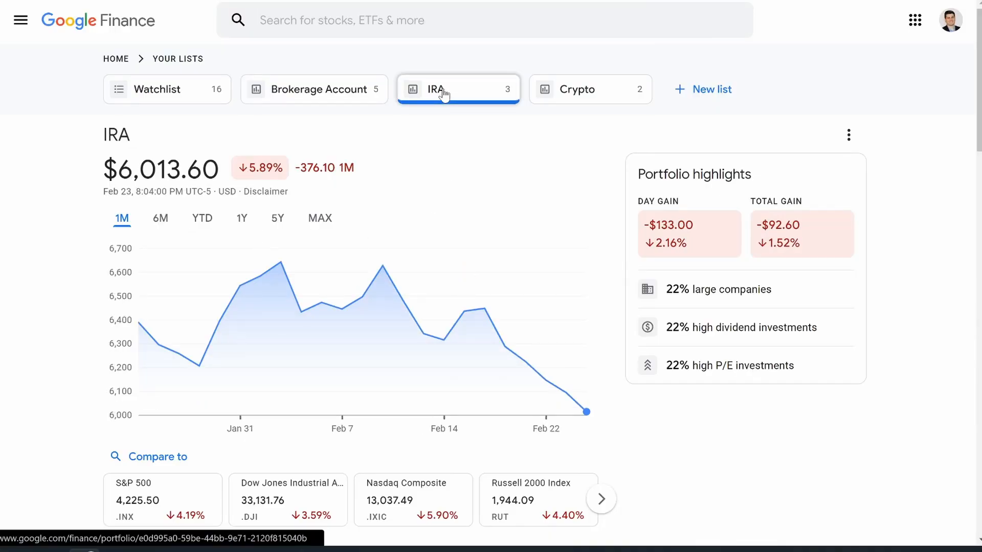
pyautogui.scroll(-6, 312, 326)
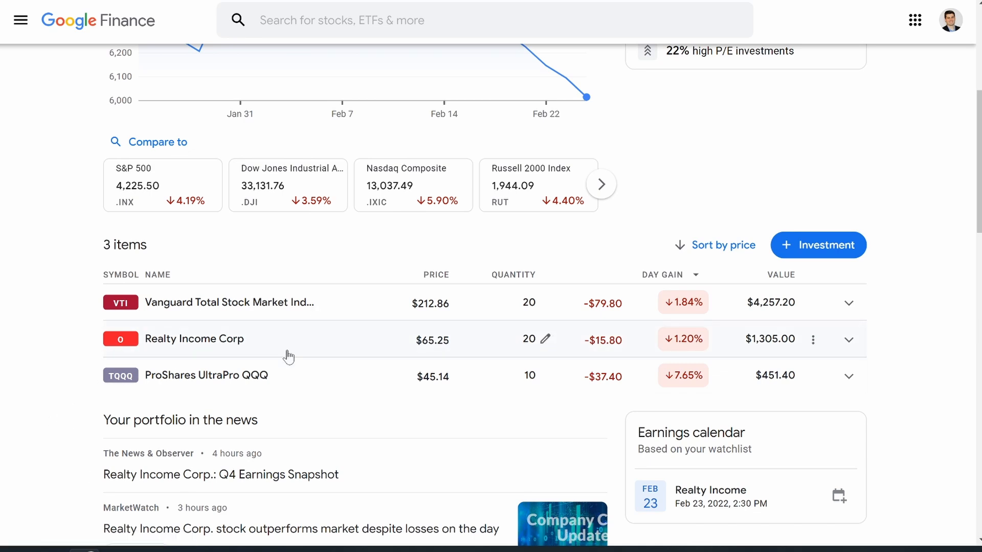
pyautogui.scroll(-5, 324, 407)
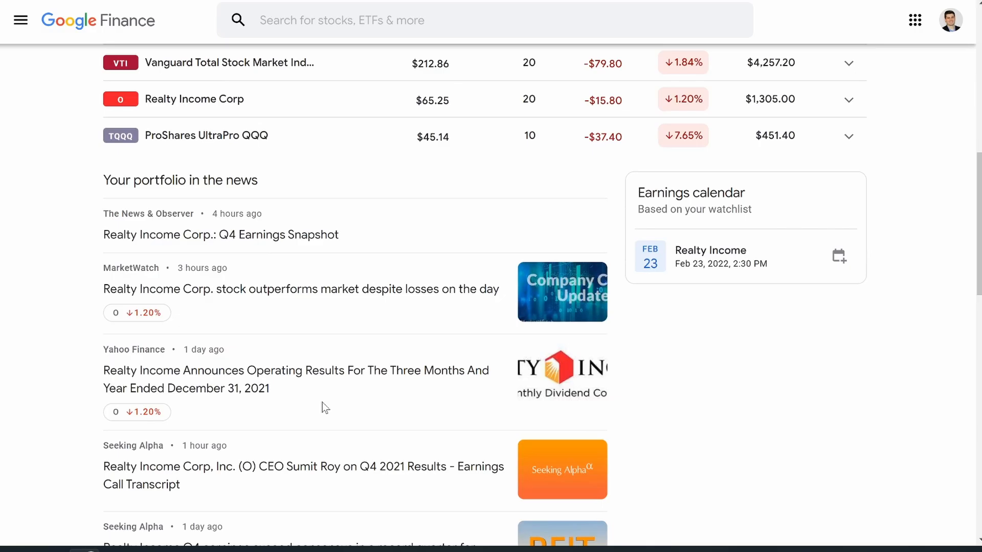
pyautogui.scroll(-11, 215, 401)
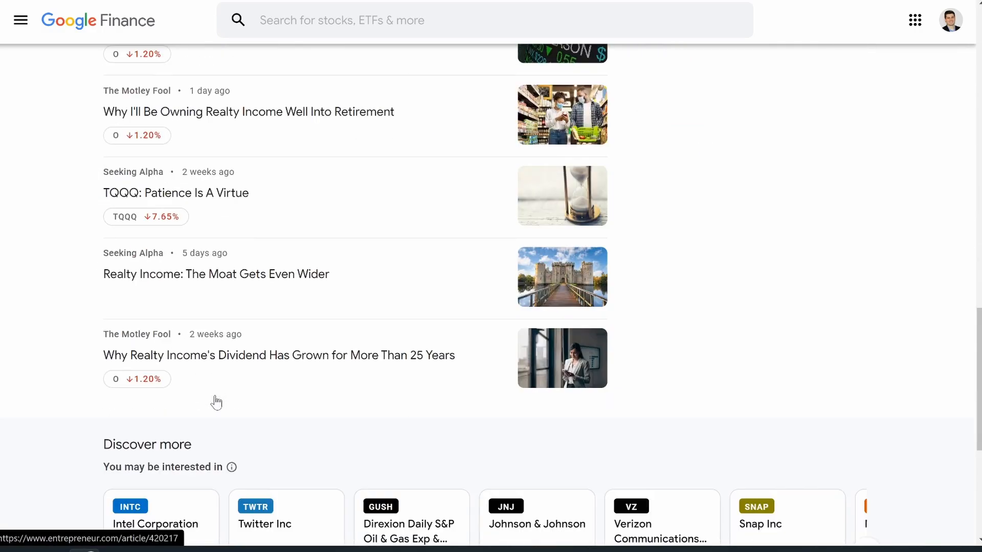
pyautogui.scroll(20, 215, 401)
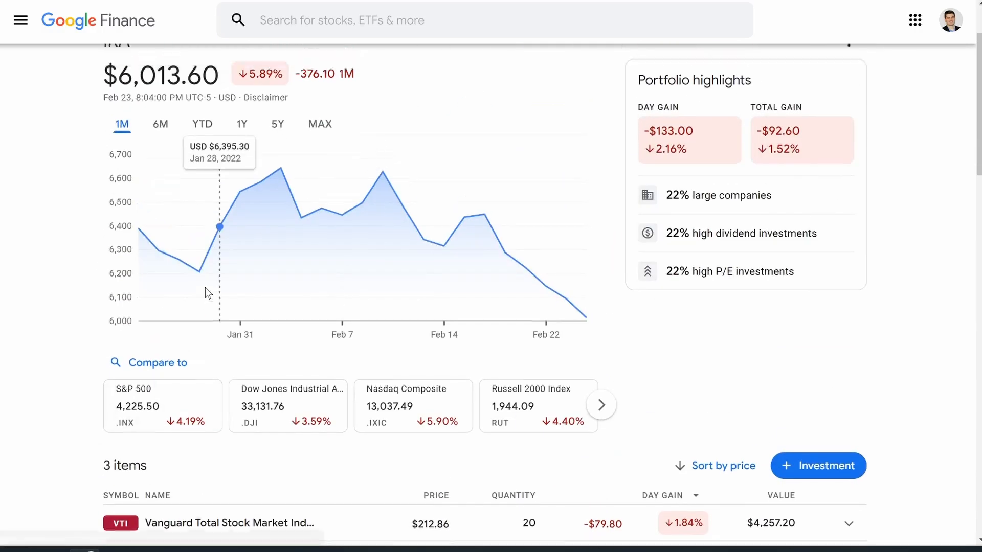
# Open the Brokerage Account portfolio and read through the news about its holdings
pyautogui.click(289, 96)
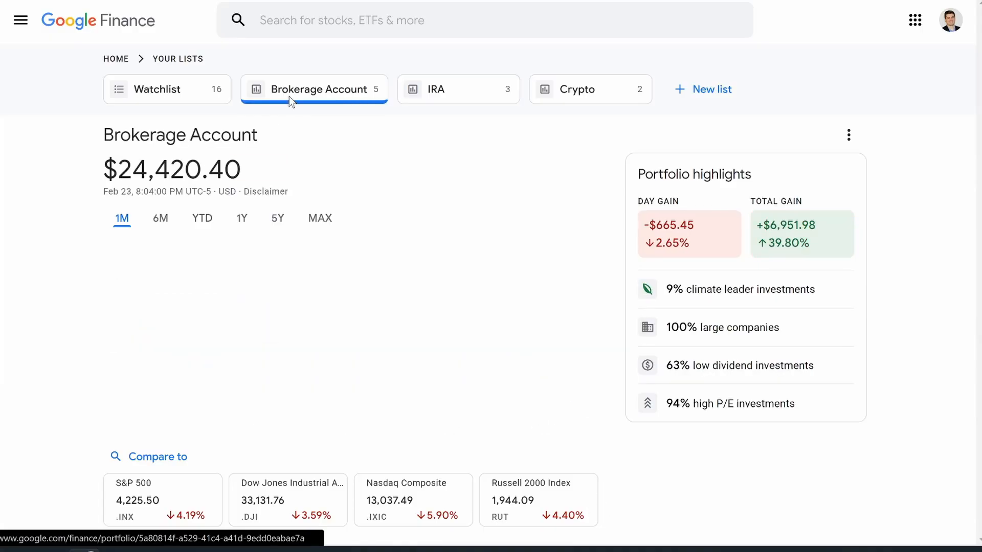
pyautogui.scroll(-15, 147, 433)
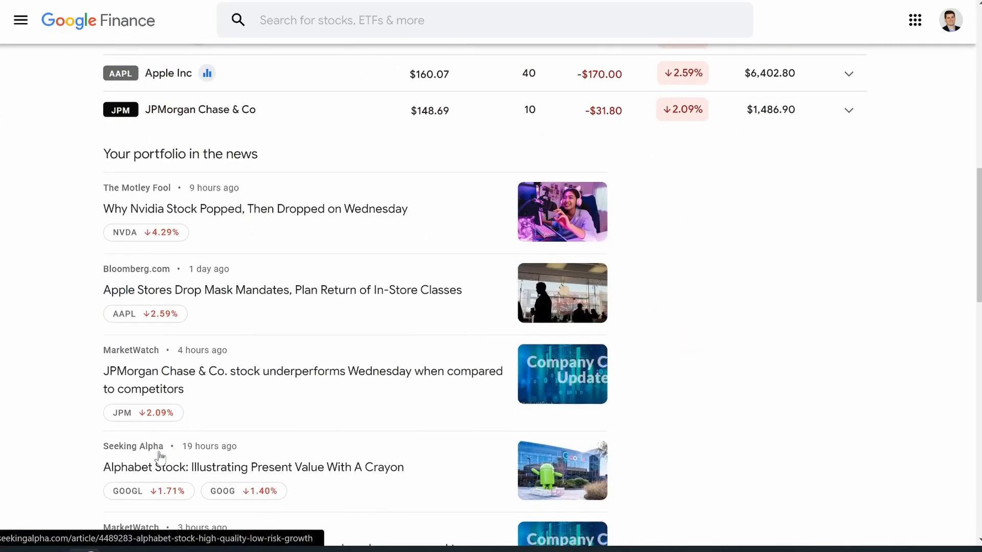
pyautogui.scroll(-8, 159, 457)
pyautogui.scroll(10, 161, 459)
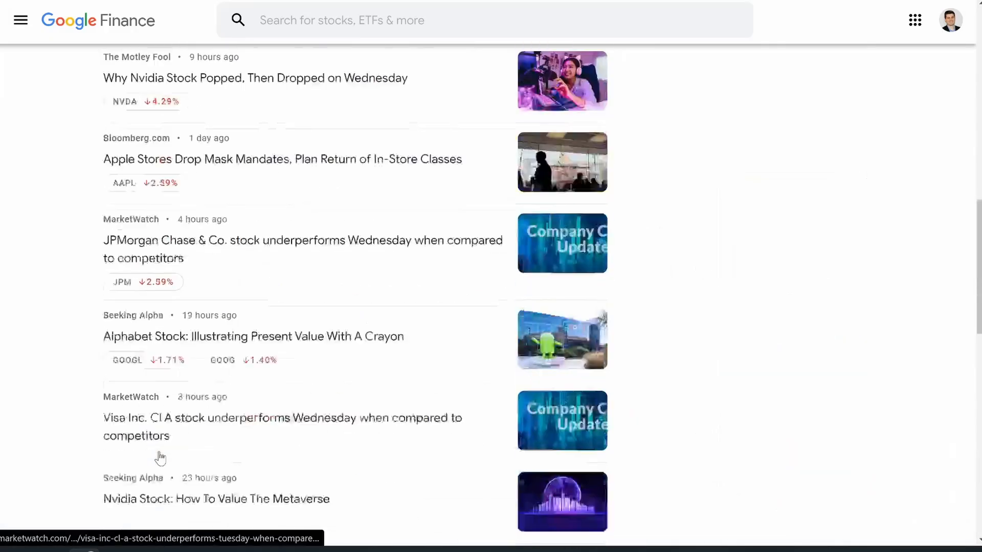
pyautogui.hotkey('alt', 'Left')
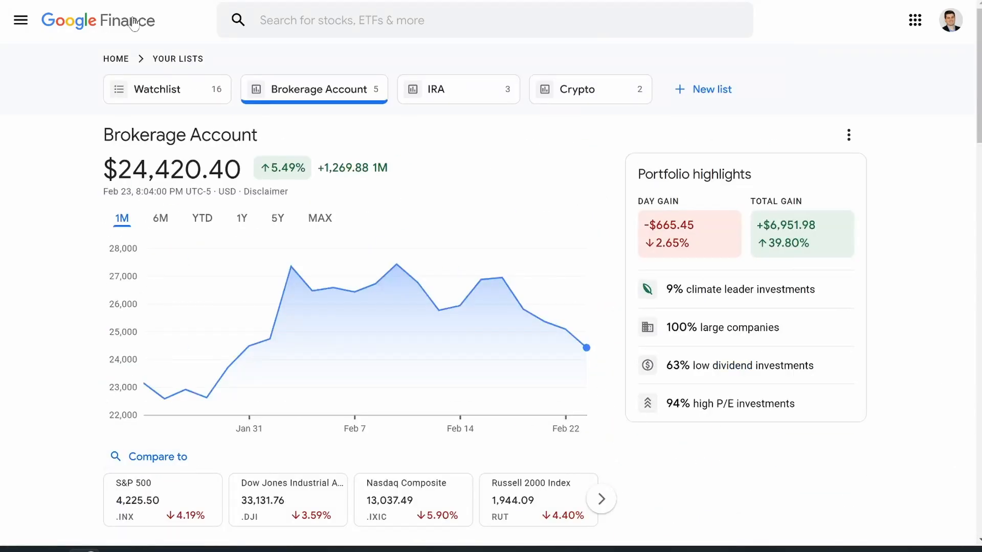
# Return to the home page and review the top movers, portfolio totals, financial news and earnings calendar
pyautogui.click(122, 58)
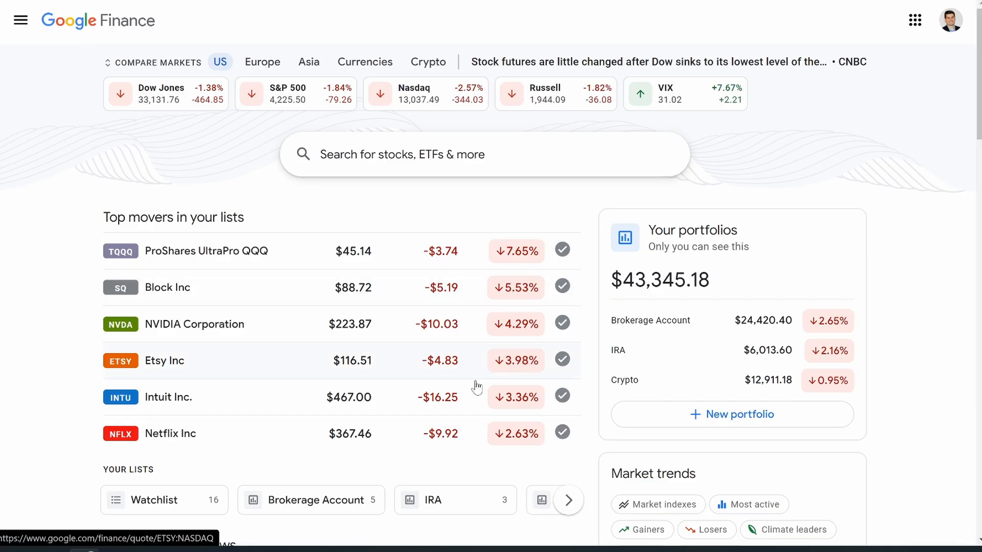
pyautogui.scroll(-4, 561, 314)
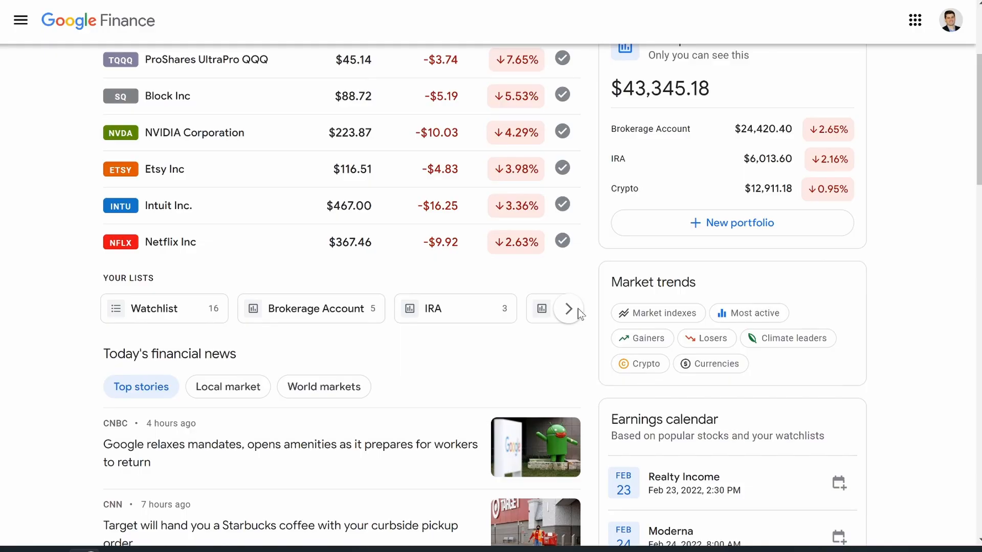
pyautogui.scroll(-5, 578, 309)
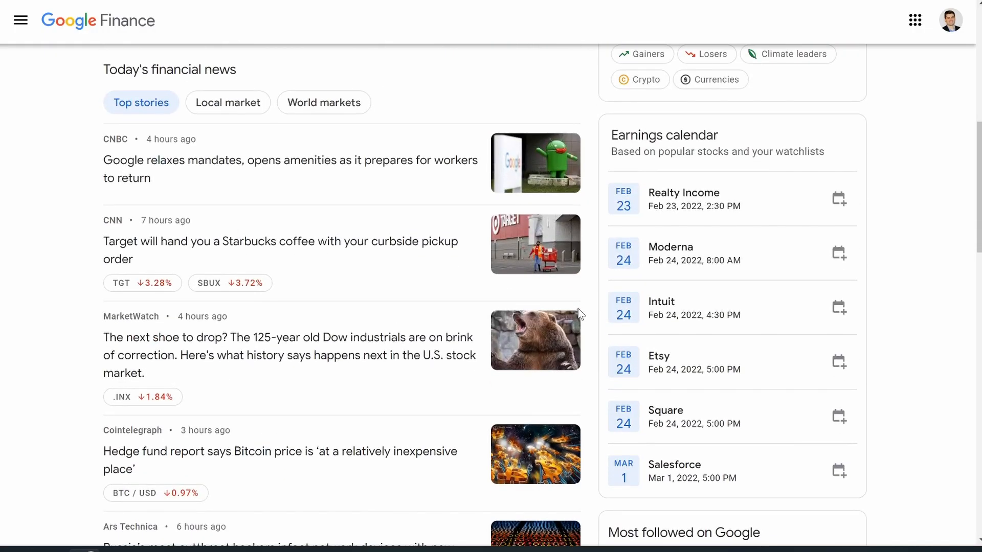
pyautogui.scroll(-4, 580, 313)
pyautogui.scroll(12, 580, 313)
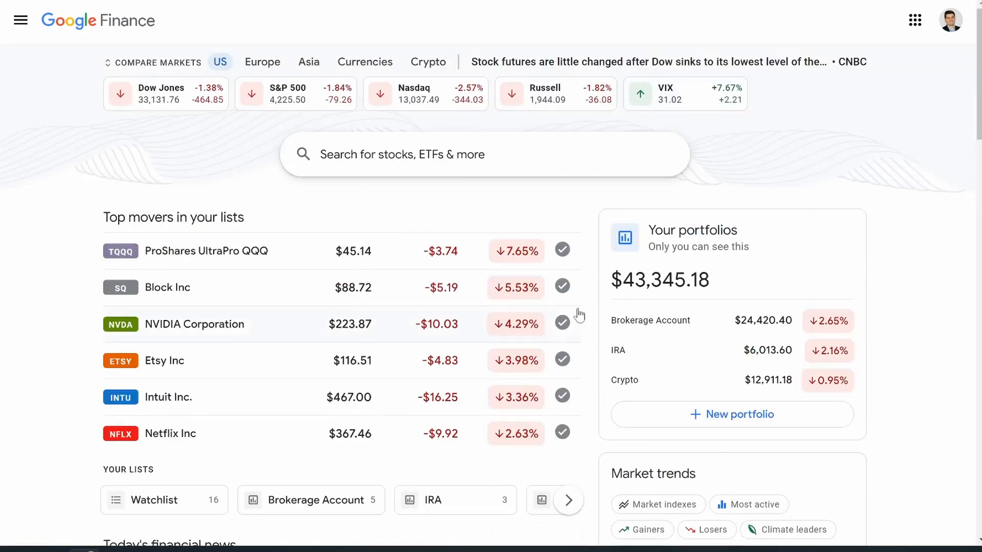
# Reopen the Brokerage Account portfolio, look over its page, and check its management options without choosing any
pyautogui.click(663, 330)
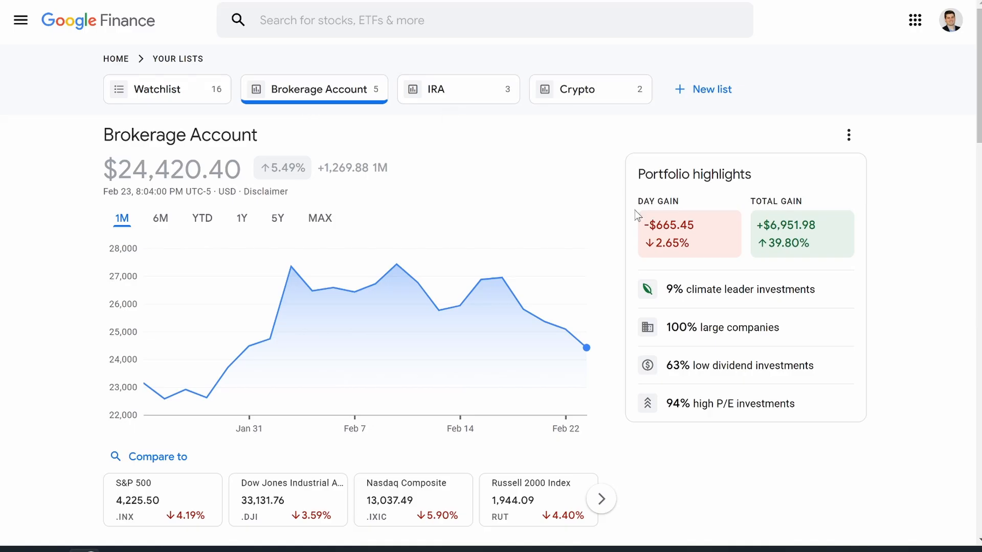
pyautogui.scroll(-4, 326, 359)
pyautogui.scroll(4, 326, 360)
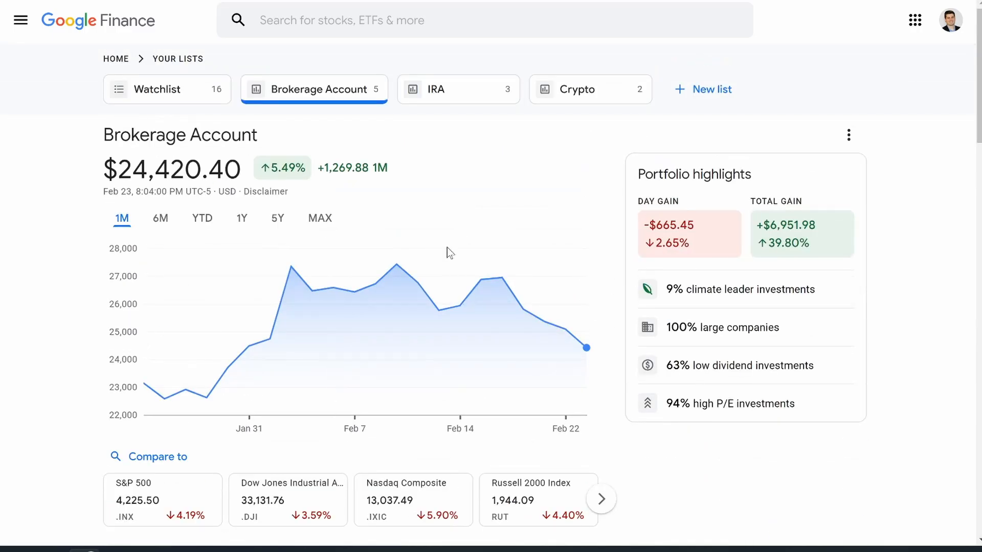
pyautogui.scroll(-7, 500, 289)
pyautogui.scroll(7, 795, 135)
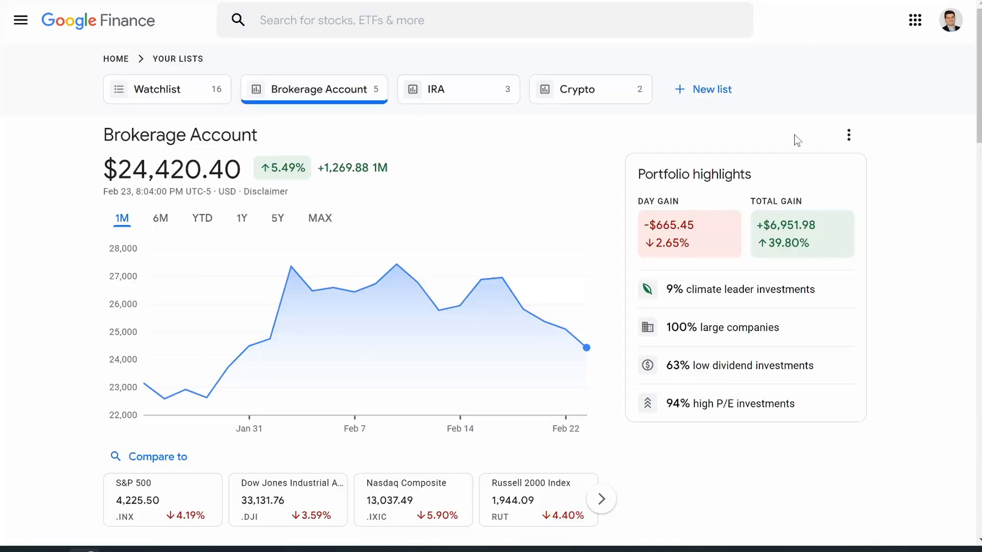
pyautogui.click(850, 135)
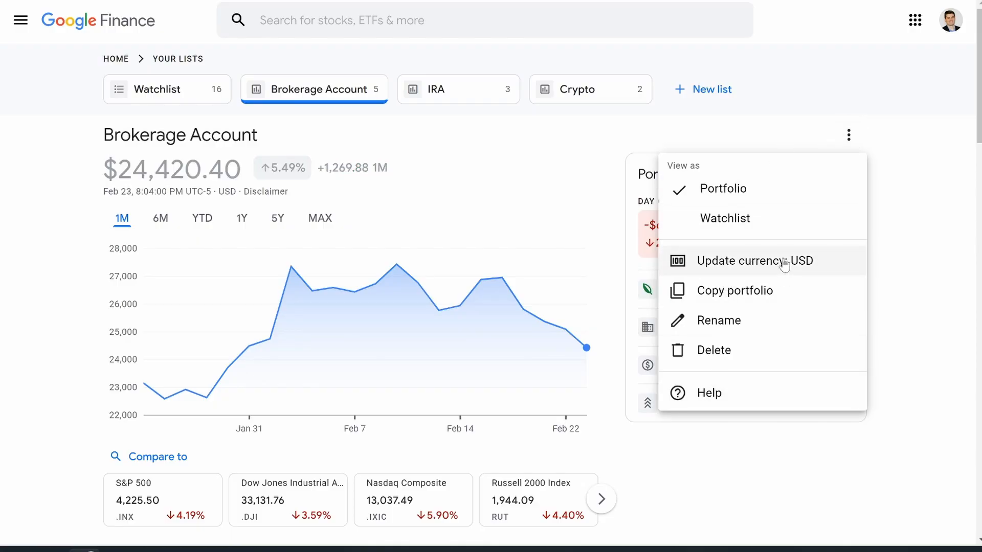
pyautogui.click(877, 228)
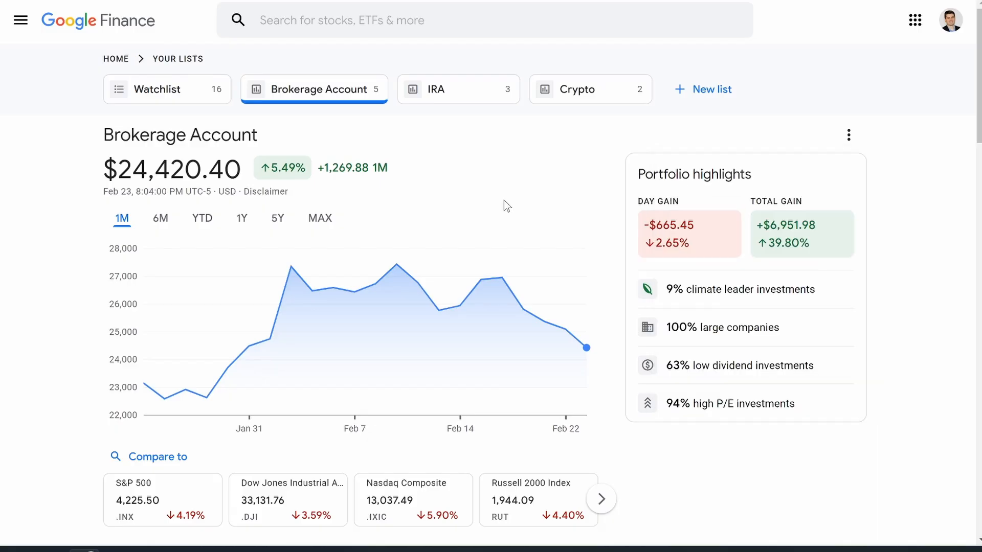